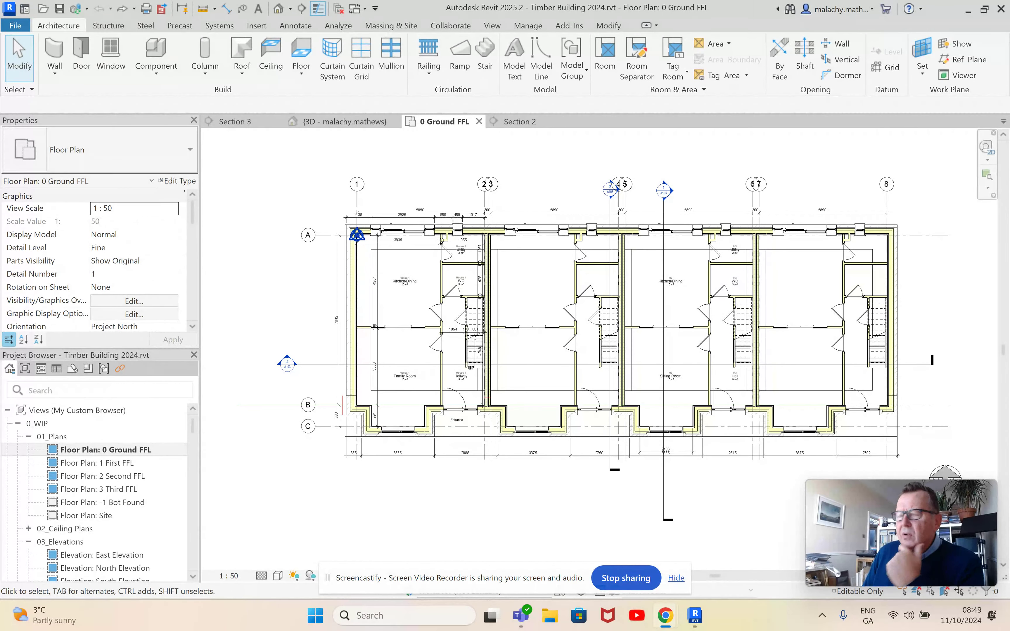
Bring the Viva Engage browser window in front of Revit
{"action": "left_click", "coordinate": [666, 616]}
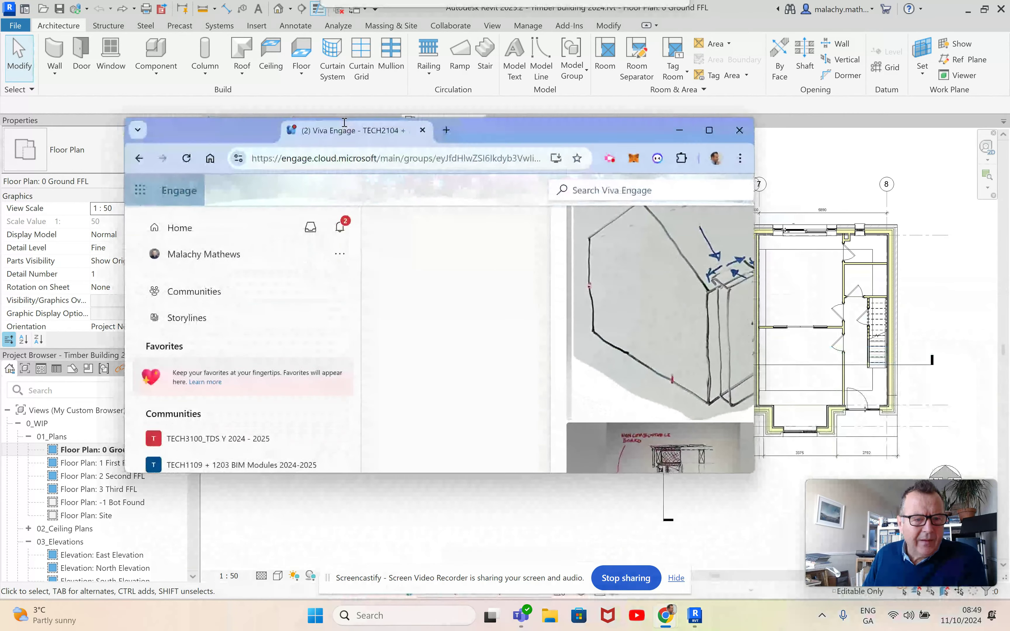
Maximize the browser, view the party wall sketch IMG_3757.jpg full size, then return to Revit
{"action": "left_click", "coordinate": [709, 130]}
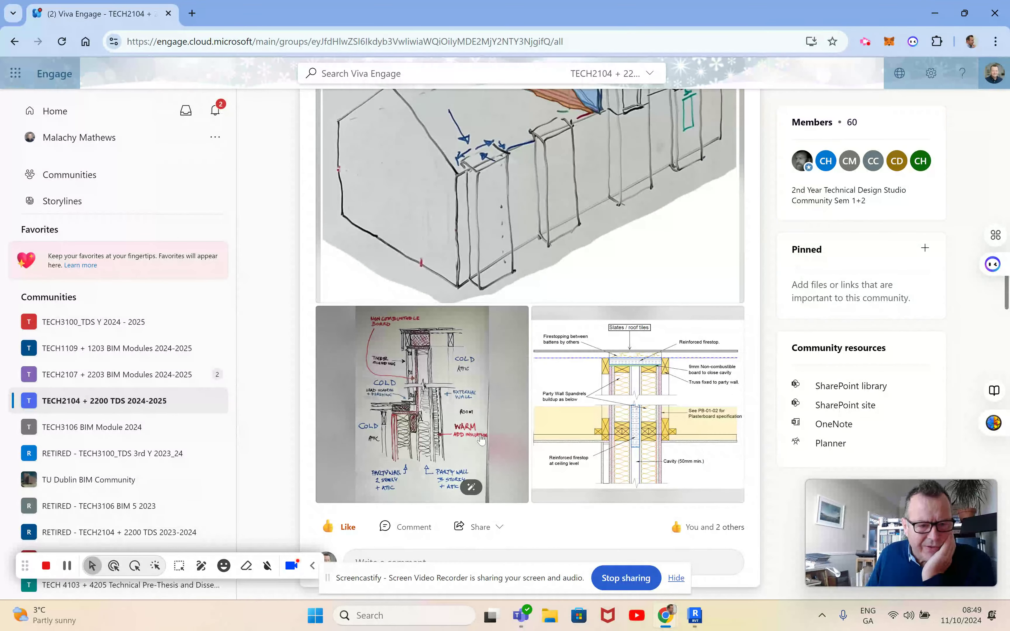
{"action": "scroll", "coordinate": [511, 353], "scroll_direction": "up", "scroll_amount": 5}
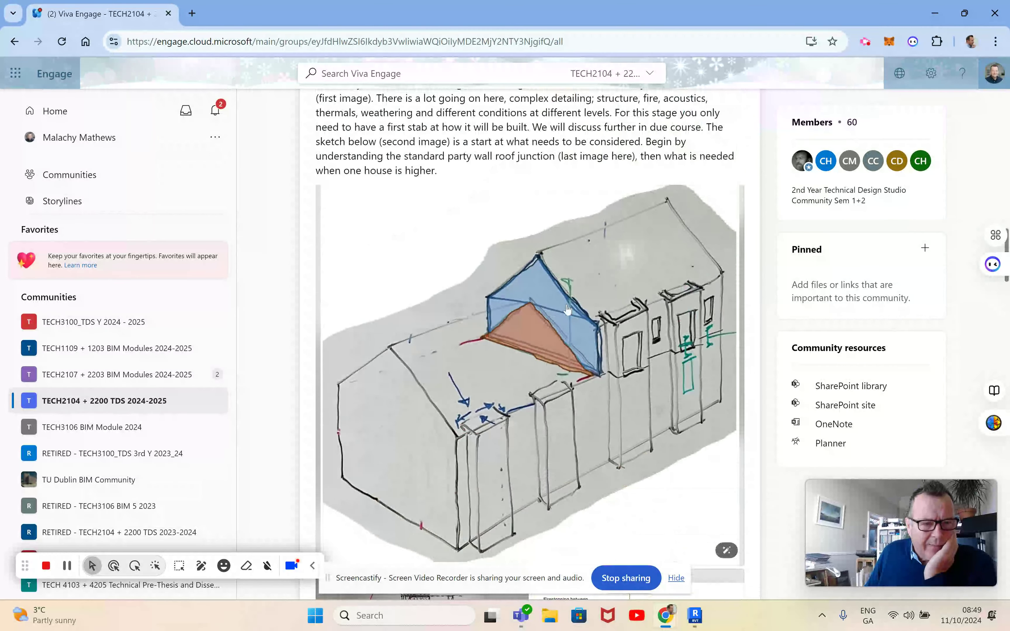
{"action": "scroll", "coordinate": [538, 360], "scroll_direction": "down", "scroll_amount": 4}
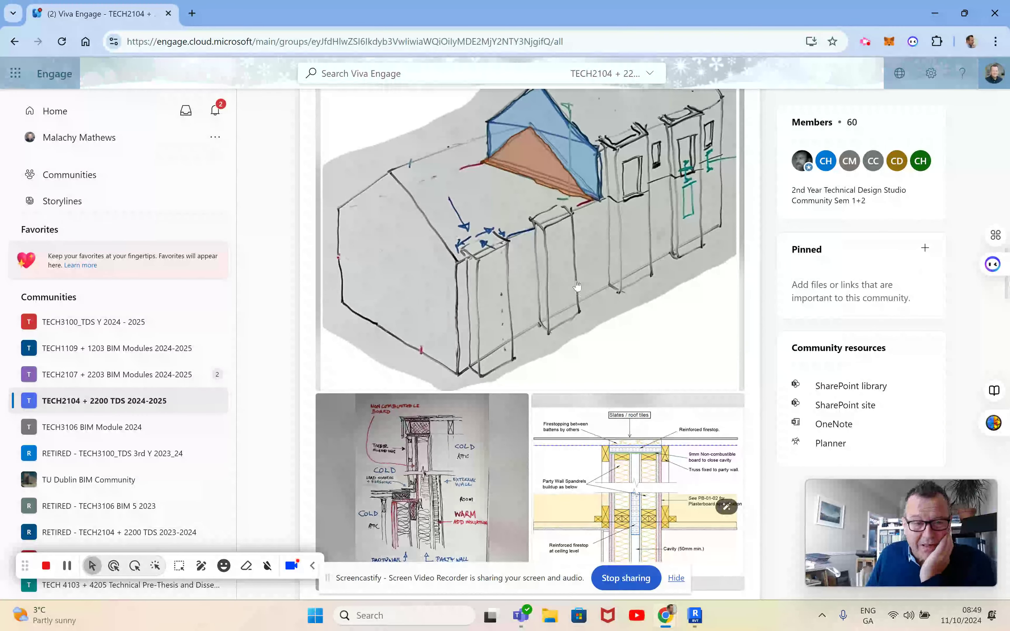
{"action": "scroll", "coordinate": [551, 334], "scroll_direction": "down", "scroll_amount": 2}
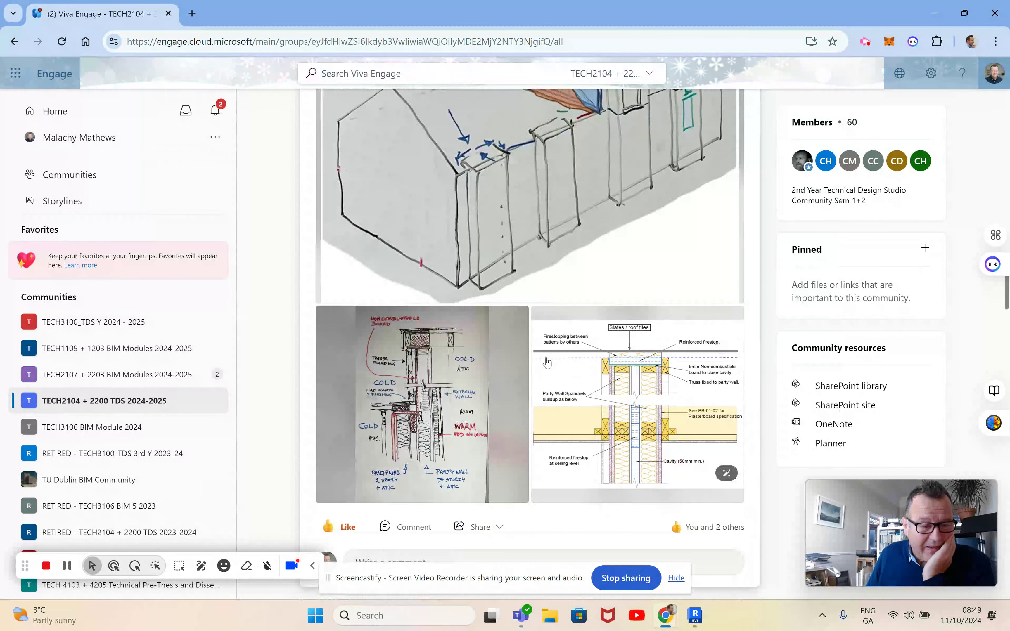
{"action": "left_click", "coordinate": [434, 422]}
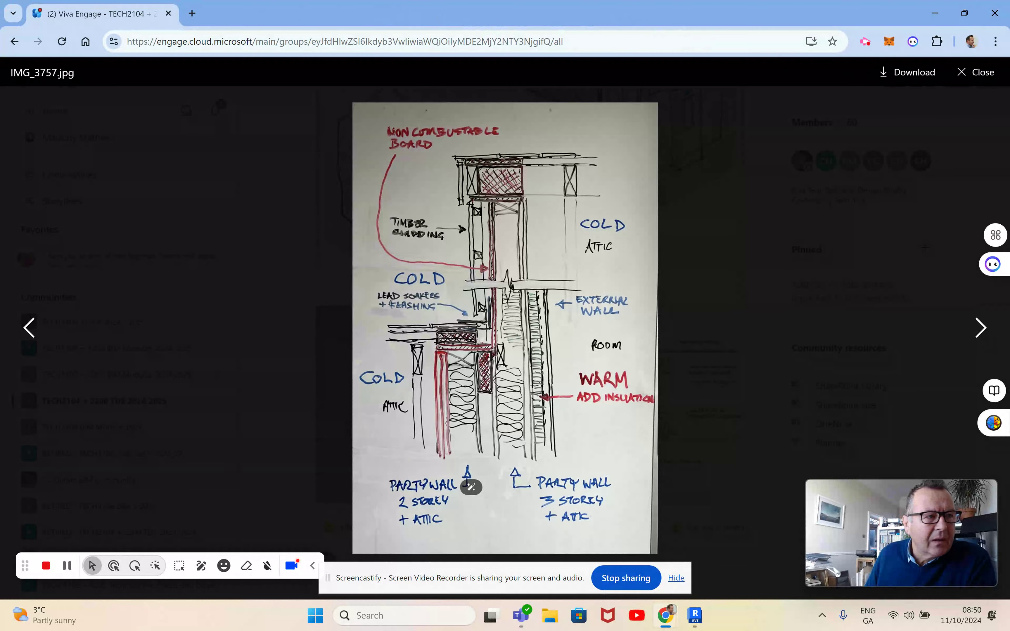
{"action": "key", "text": "alt+Tab"}
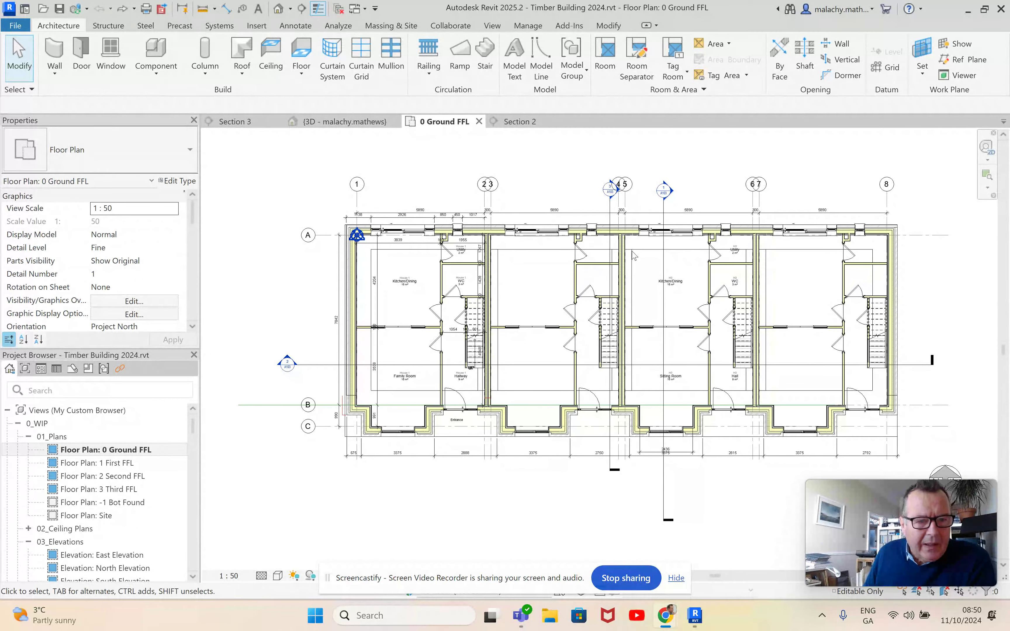
Open Section 3 through the end house's roof trusses, then switch to the {3D} view
{"action": "scroll", "coordinate": [633, 256], "scroll_direction": "up", "scroll_amount": 2}
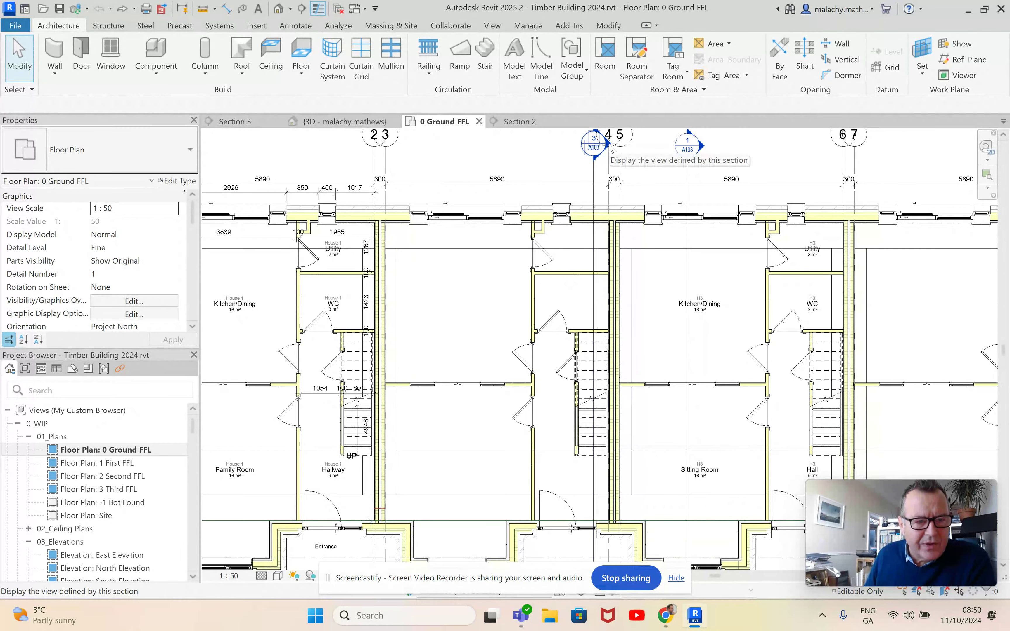
{"action": "double_click", "coordinate": [609, 144]}
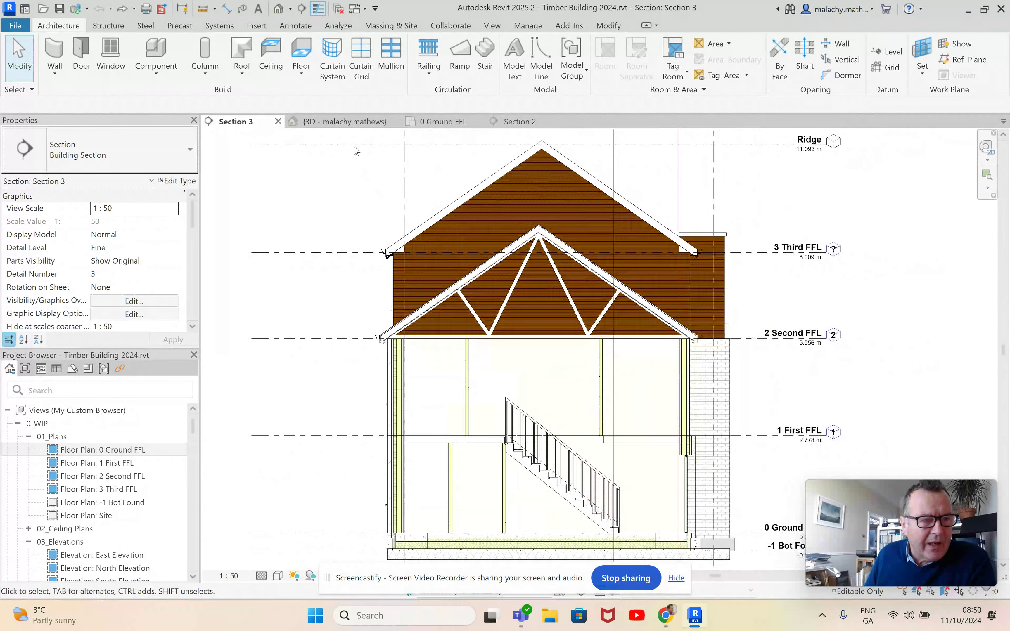
{"action": "left_click", "coordinate": [348, 122]}
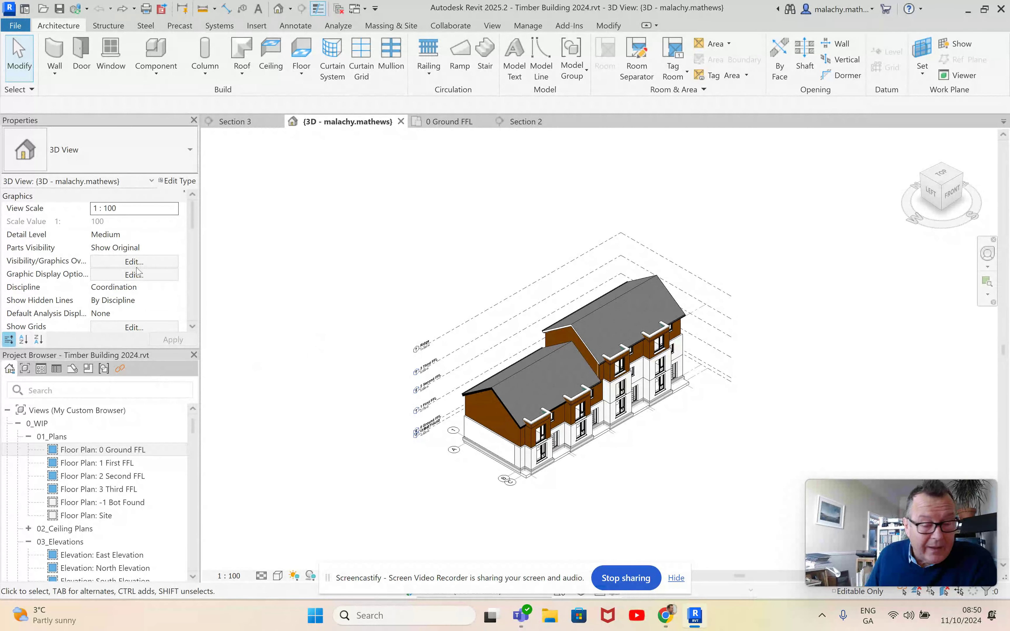
Enable the Section Box and pull its end face in to expose the party wall studs and stair
{"action": "scroll", "coordinate": [142, 280], "scroll_direction": "down", "scroll_amount": 1}
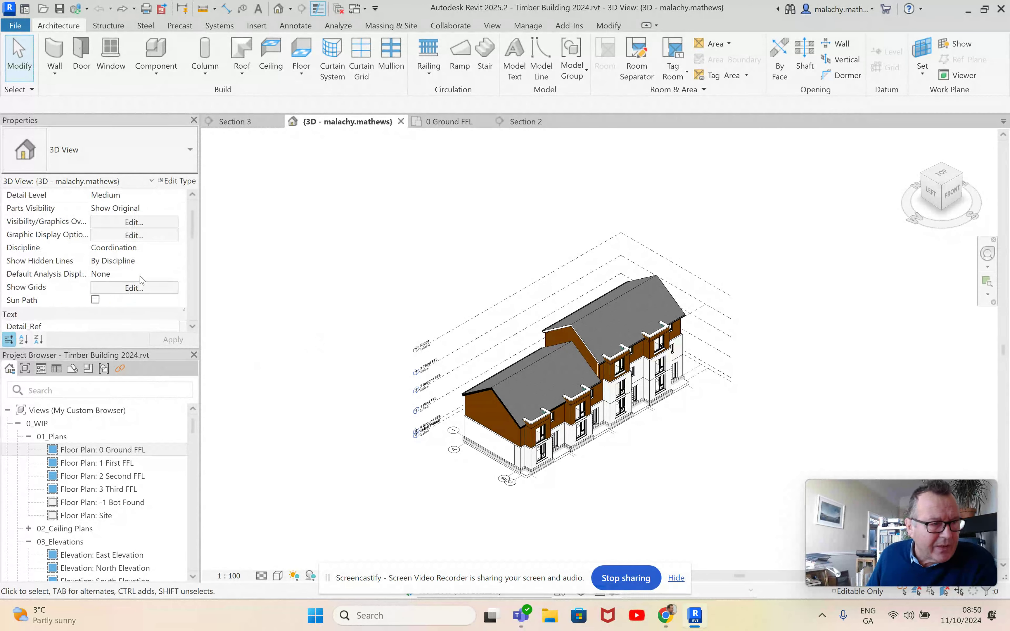
{"action": "scroll", "coordinate": [144, 281], "scroll_direction": "down", "scroll_amount": 3}
{"action": "scroll", "coordinate": [144, 282], "scroll_direction": "down", "scroll_amount": 1}
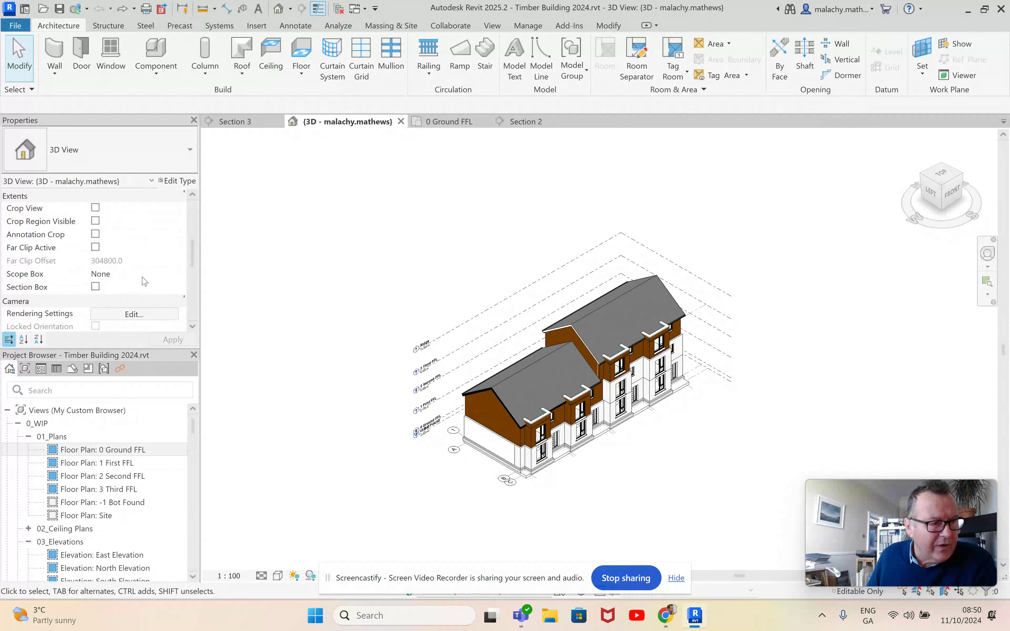
{"action": "left_click", "coordinate": [95, 287]}
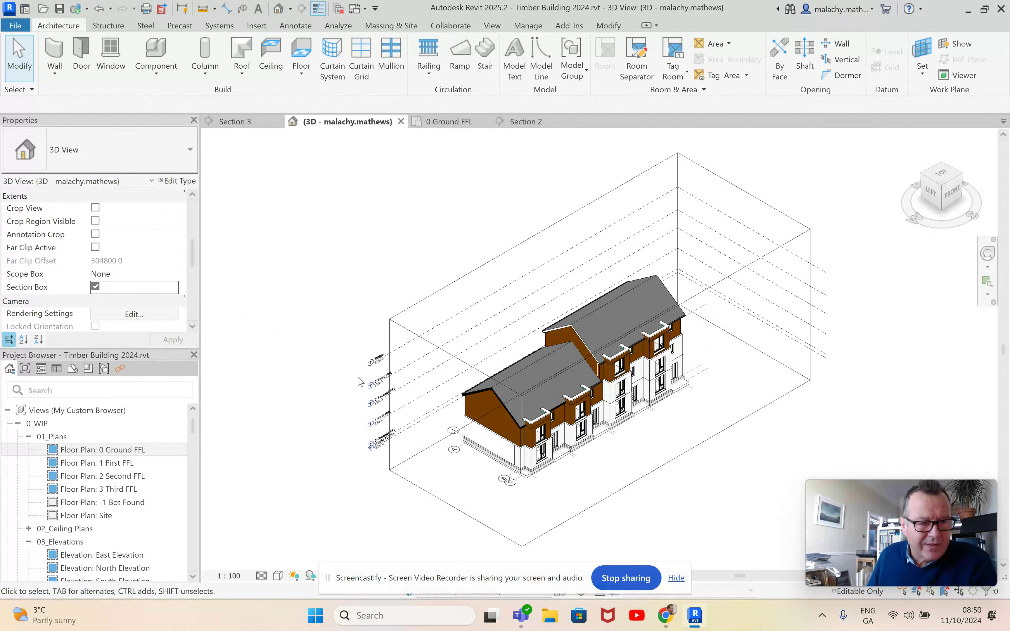
{"action": "left_click", "coordinate": [405, 330]}
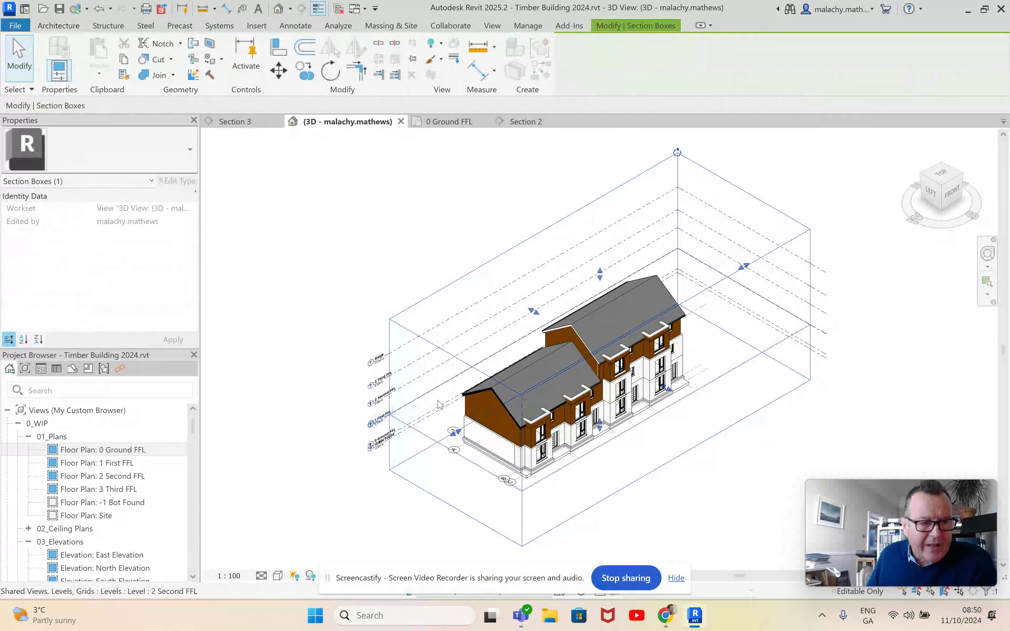
{"action": "left_click_drag", "start_coordinate": [454, 432], "coordinate": [546, 385]}
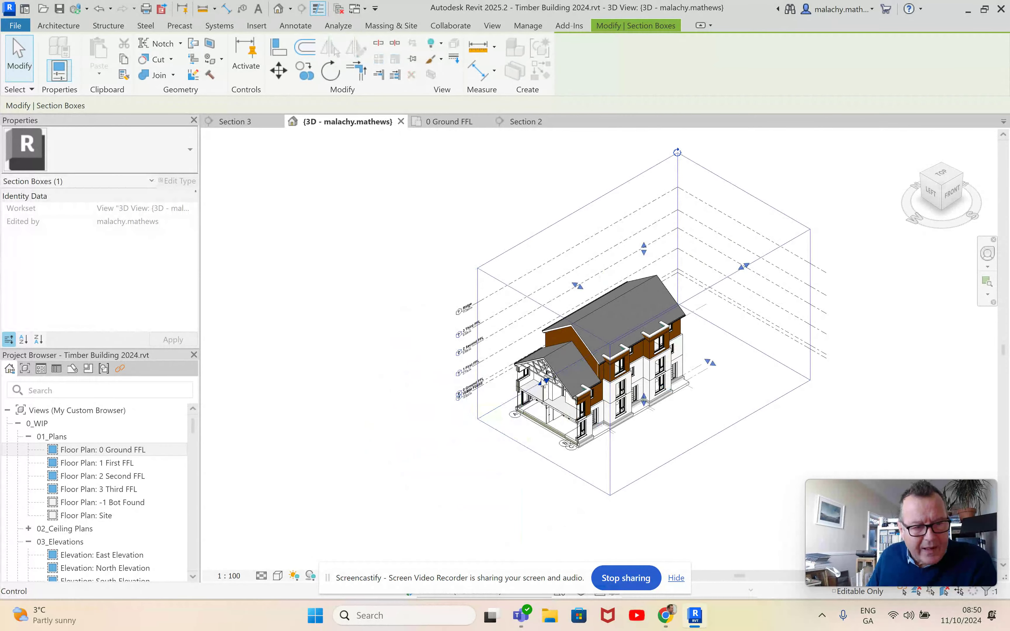
{"action": "scroll", "coordinate": [548, 385], "scroll_direction": "up", "scroll_amount": 4}
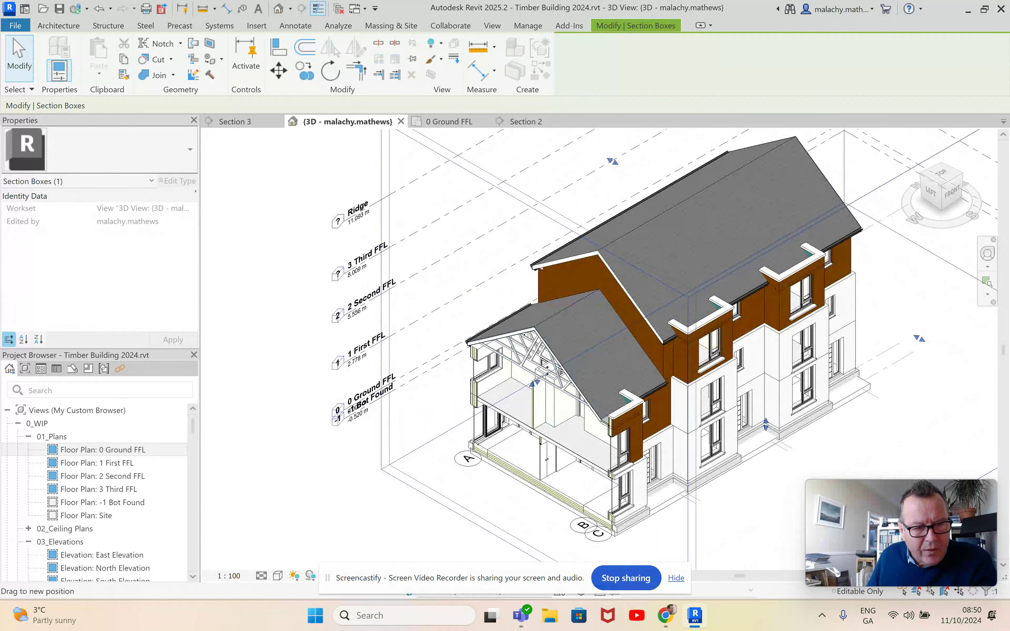
{"action": "left_click_drag", "start_coordinate": [581, 358], "coordinate": [599, 351]}
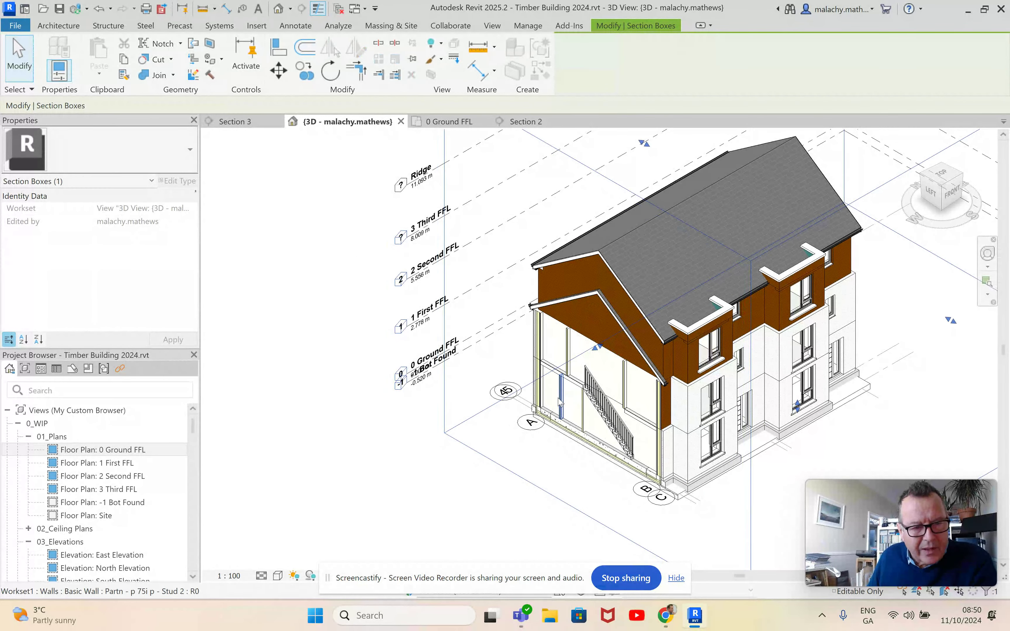
{"action": "scroll", "coordinate": [598, 374], "scroll_direction": "up", "scroll_amount": 3}
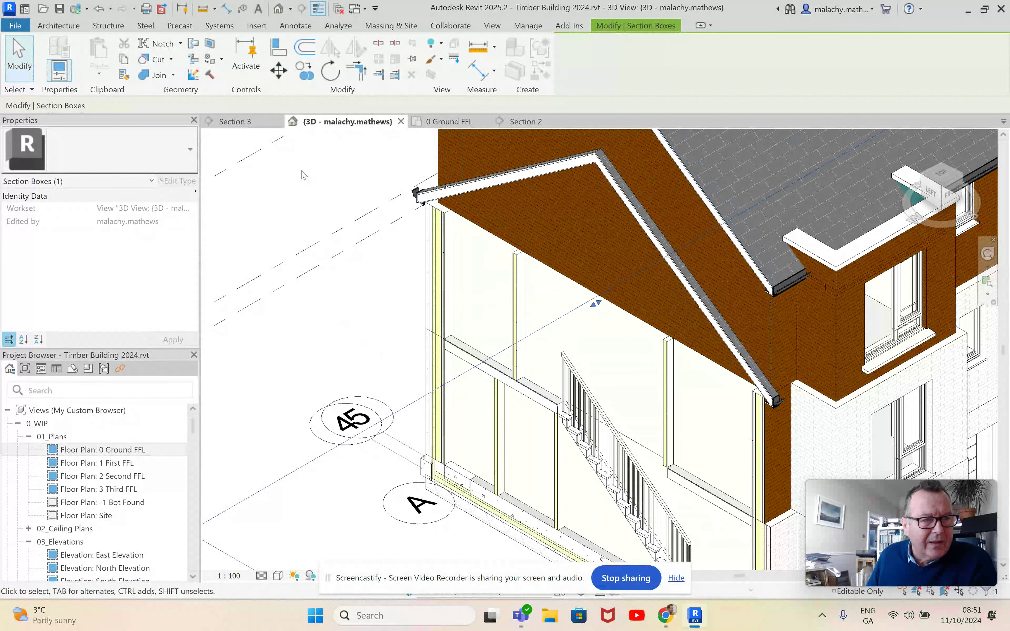
In Section 3, temporarily hide the Timber Frame Ext Brick Ext-W5 gable wall behind the roof
{"action": "left_click", "coordinate": [247, 125]}
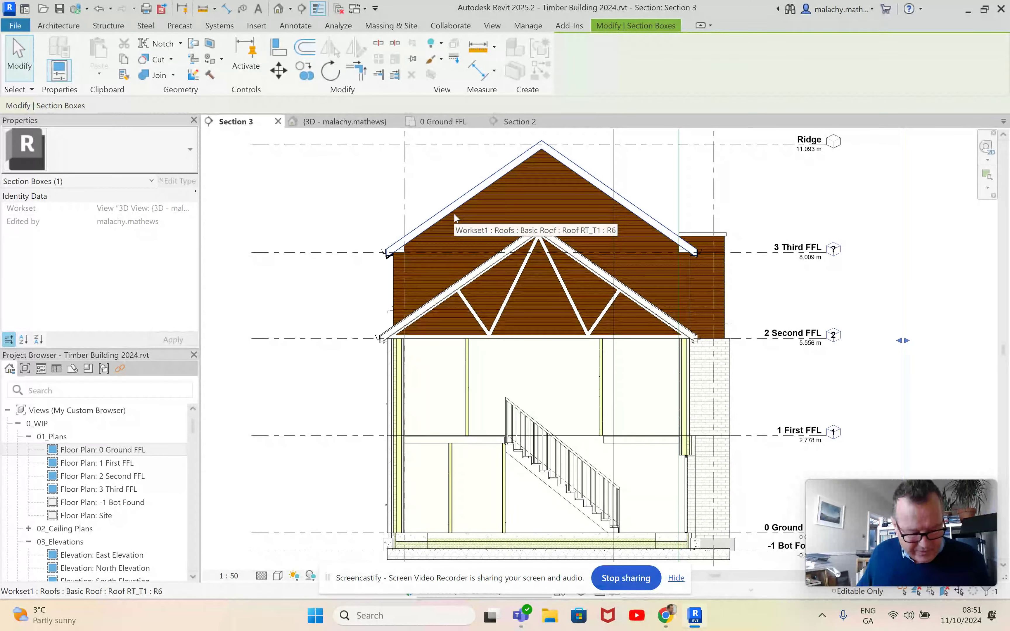
{"action": "key", "text": "Tab"}
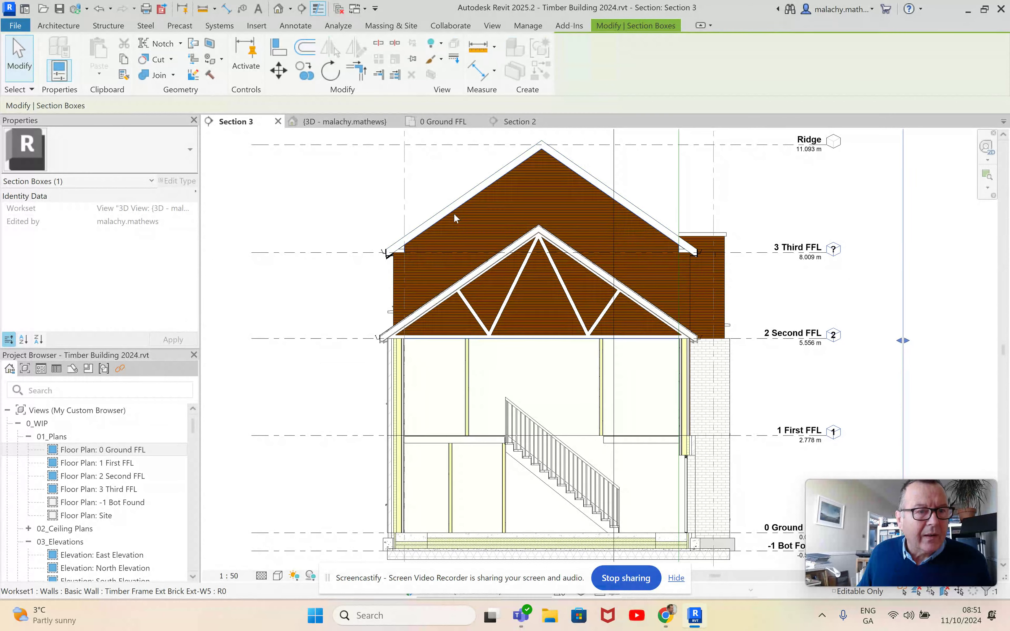
{"action": "left_click", "coordinate": [453, 214]}
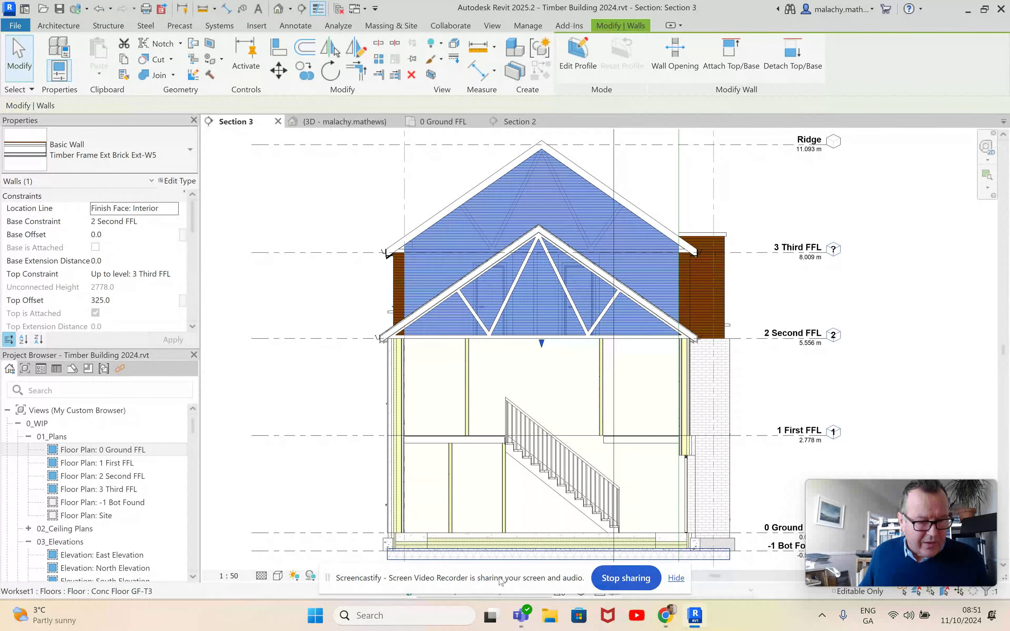
{"action": "left_click_drag", "start_coordinate": [500, 582], "coordinate": [503, 610]}
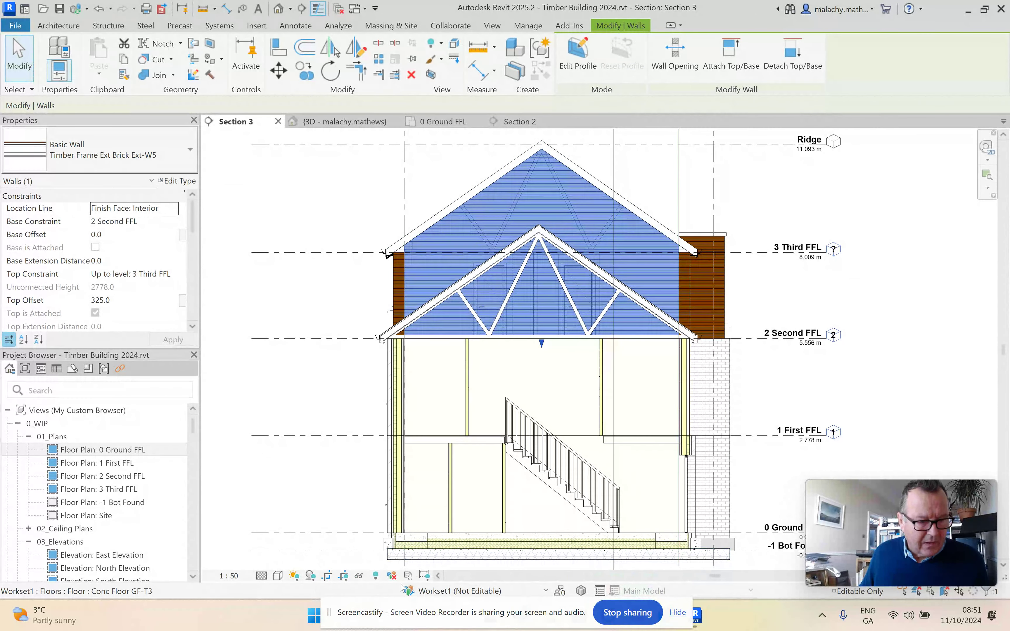
{"action": "left_click", "coordinate": [364, 577]}
{"action": "left_click", "coordinate": [386, 545]}
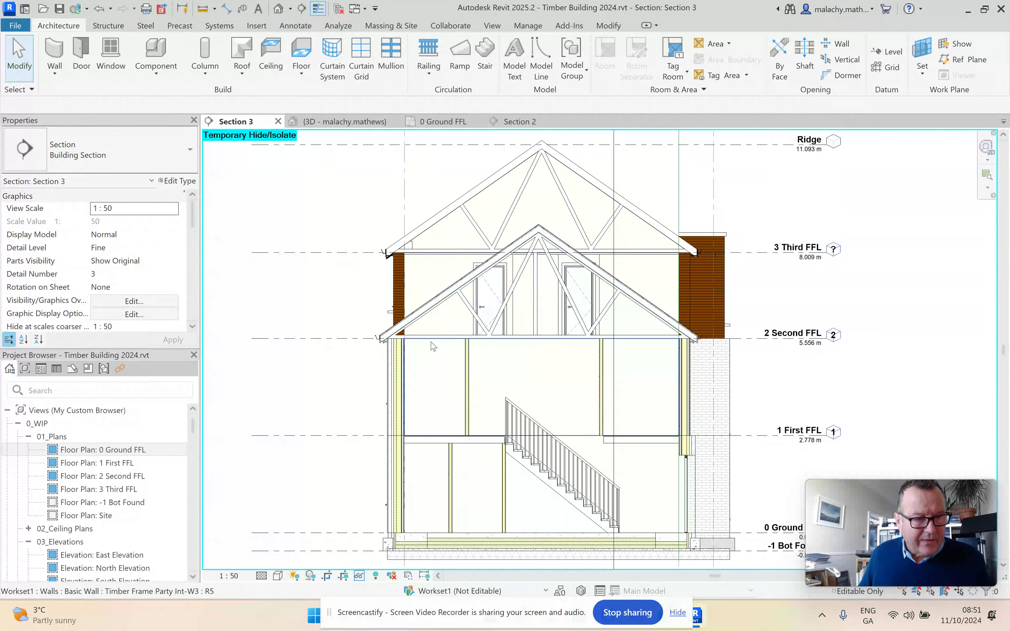
Select the Timber Frame Party Int-W3 wall and enter Edit Profile, closing the attachments warning
{"action": "left_click", "coordinate": [432, 345]}
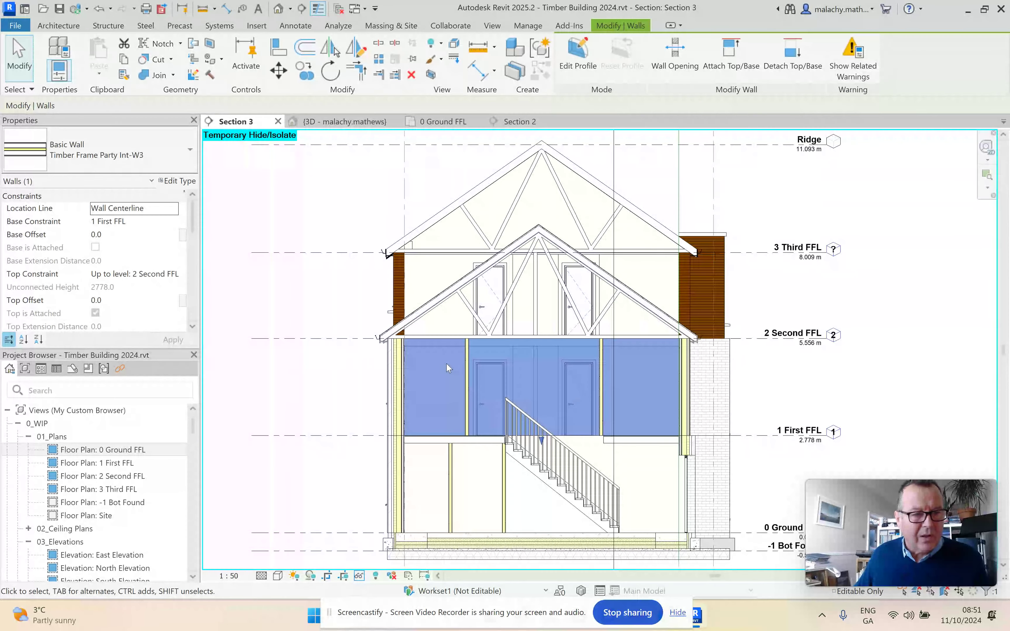
{"action": "left_click", "coordinate": [579, 62]}
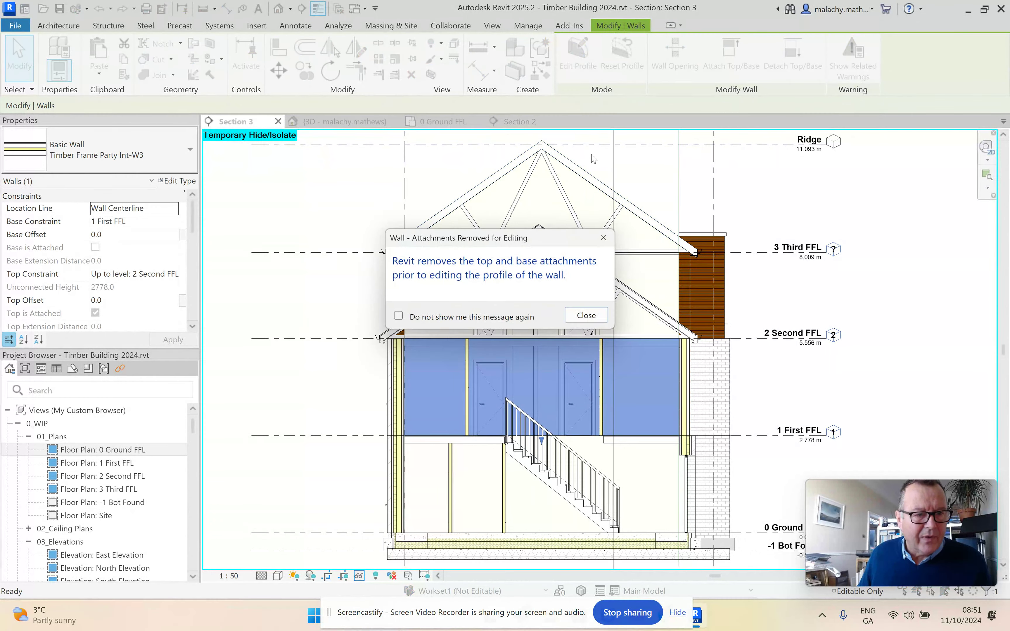
{"action": "left_click", "coordinate": [587, 317]}
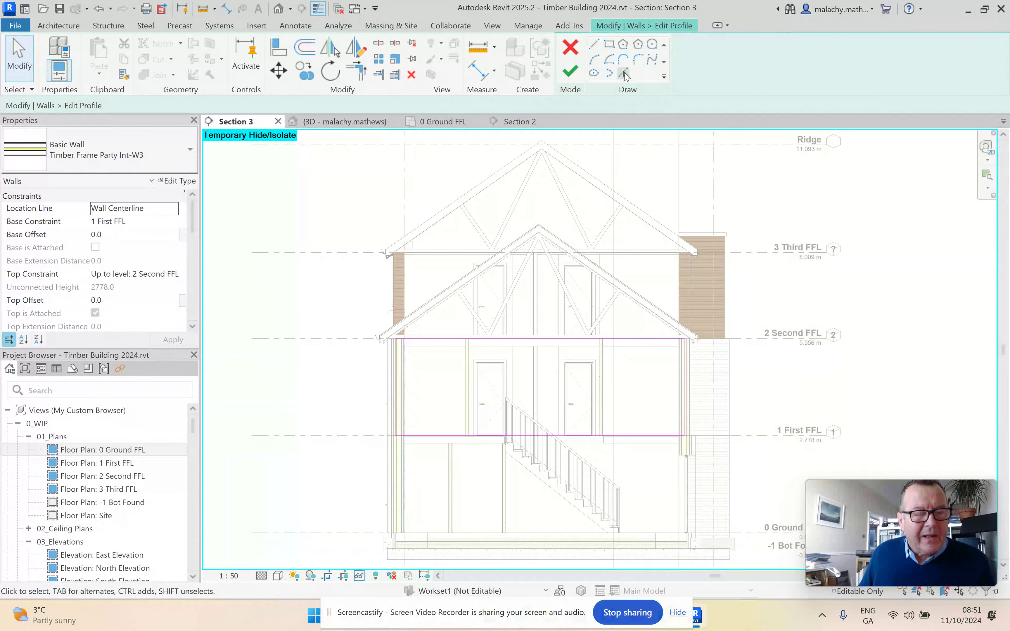
Pick the left and right roof slopes and a rafter edge into the profile sketch
{"action": "left_click", "coordinate": [624, 75]}
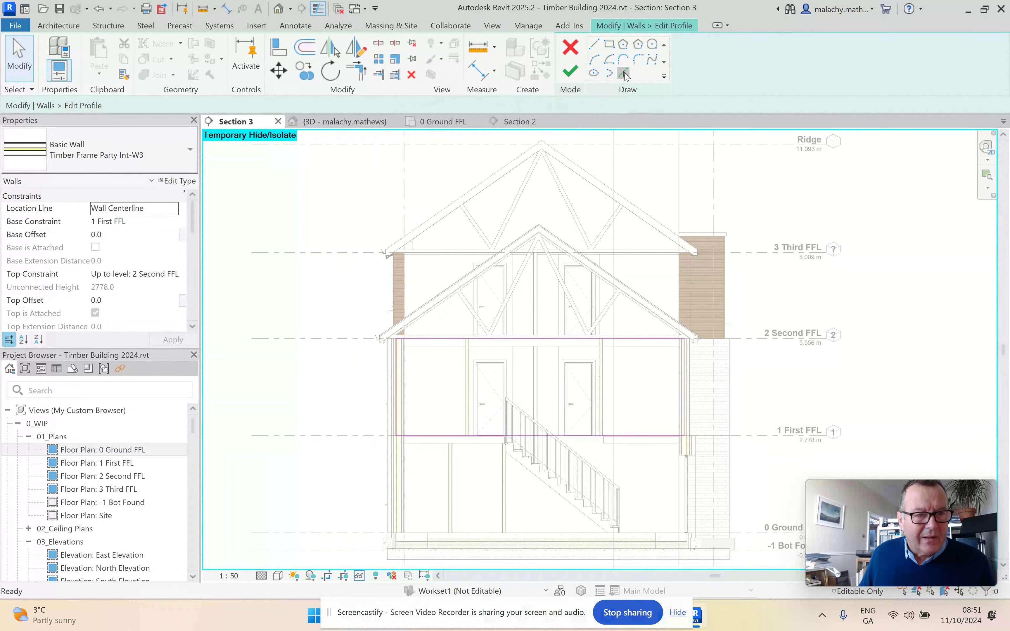
{"action": "scroll", "coordinate": [441, 322], "scroll_direction": "up", "scroll_amount": 4}
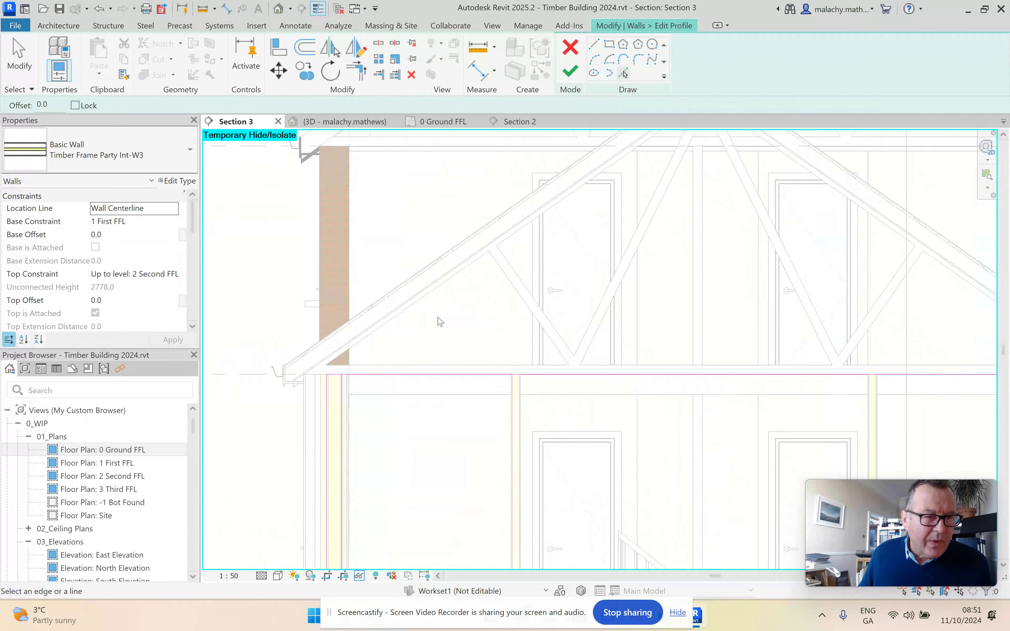
{"action": "left_click", "coordinate": [402, 292]}
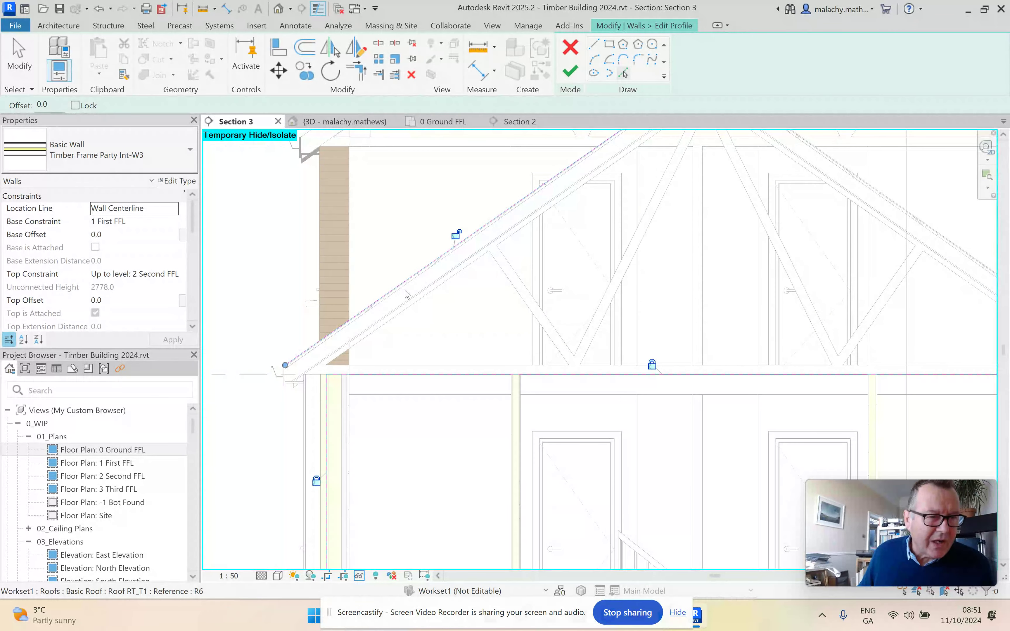
{"action": "left_click", "coordinate": [933, 233]}
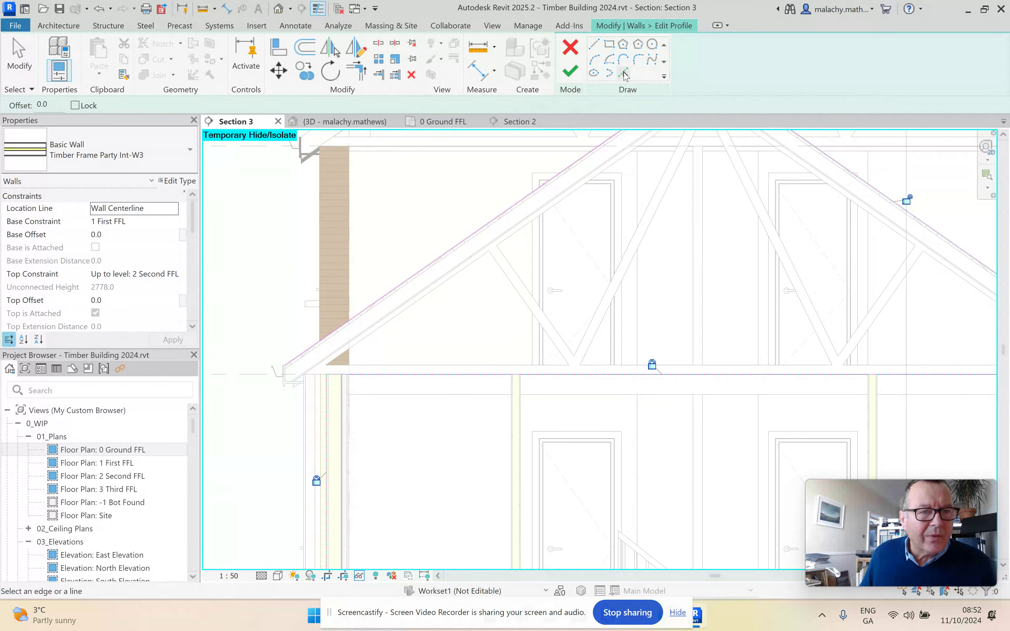
{"action": "left_click", "coordinate": [856, 205]}
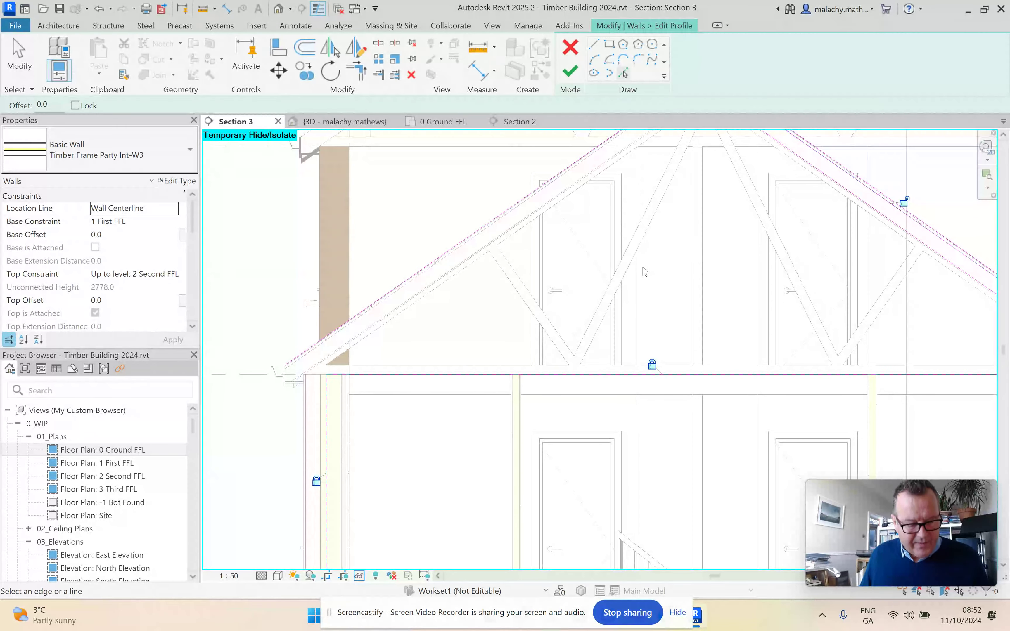
{"action": "key", "text": "Escape"}
Inspect the lengths of the left and right rafter sketch lines
{"action": "left_click", "coordinate": [513, 211]}
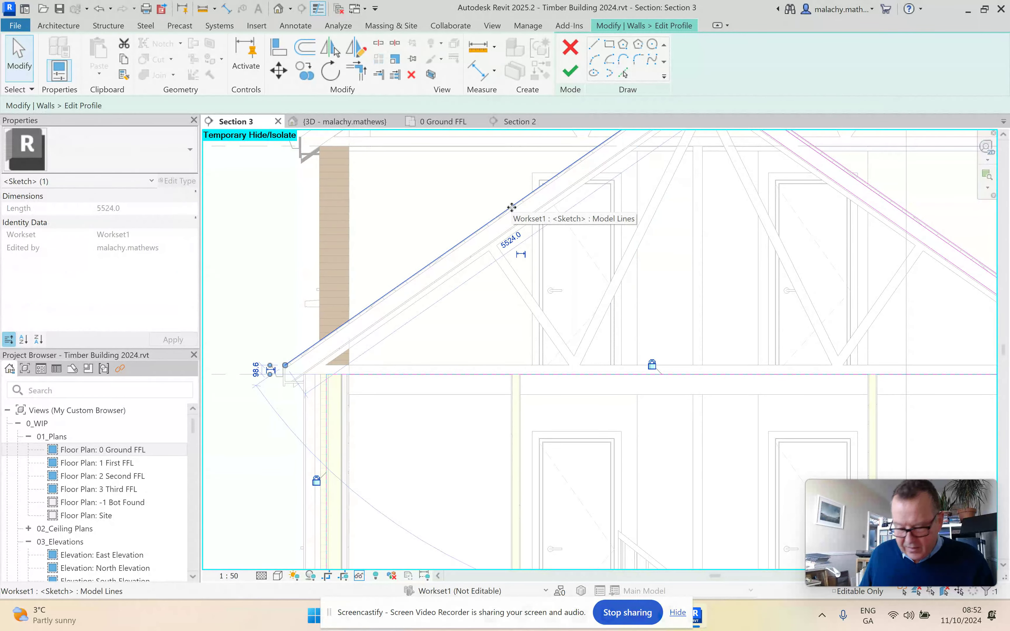
{"action": "key", "text": "Escape"}
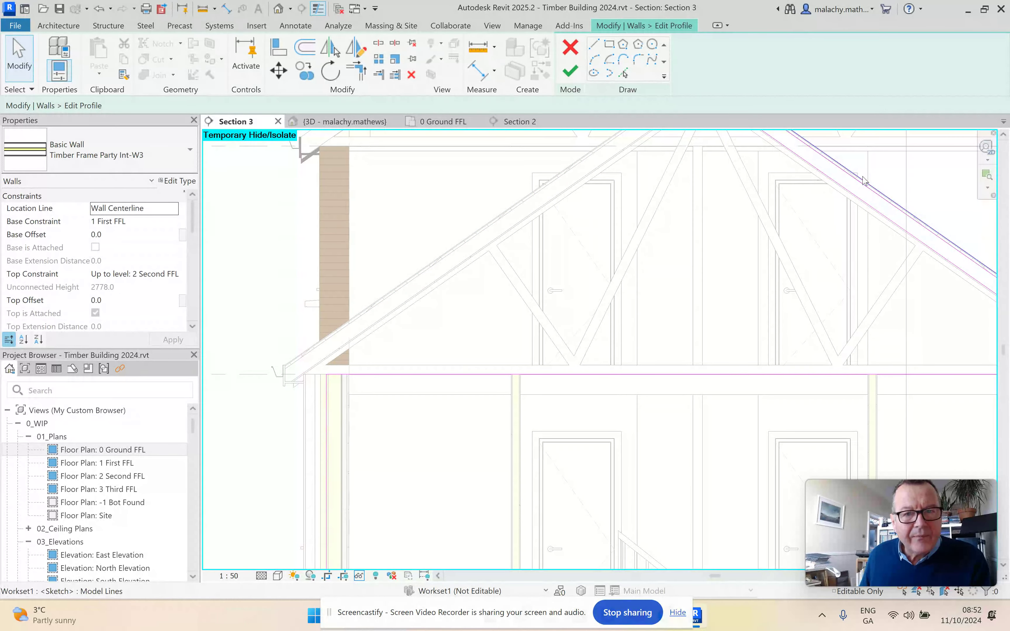
{"action": "scroll", "coordinate": [808, 220], "scroll_direction": "down", "scroll_amount": 4}
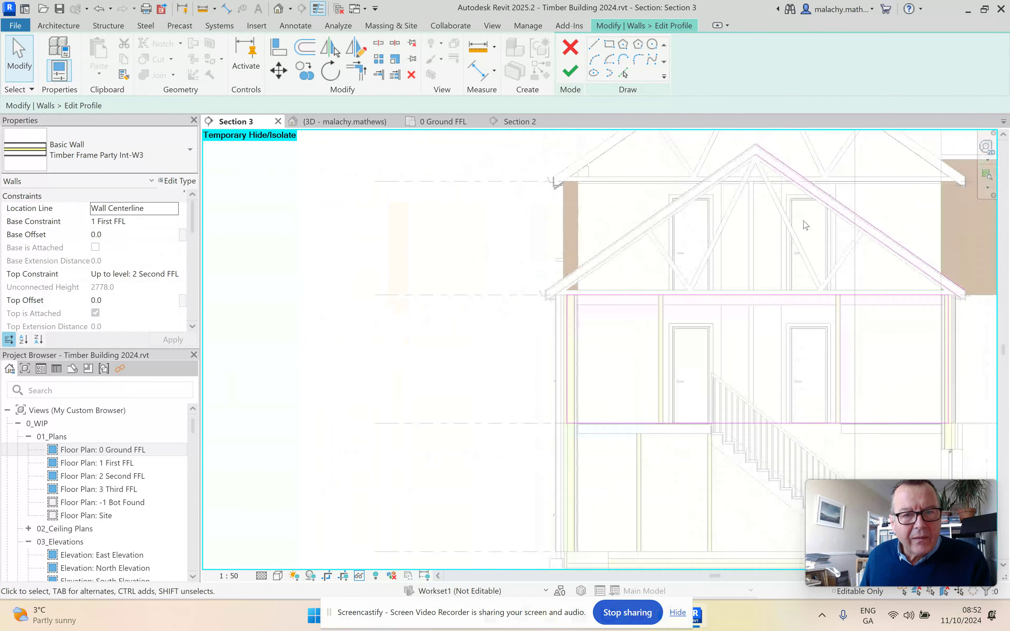
{"action": "left_click", "coordinate": [801, 187]}
{"action": "key", "text": "Escape"}
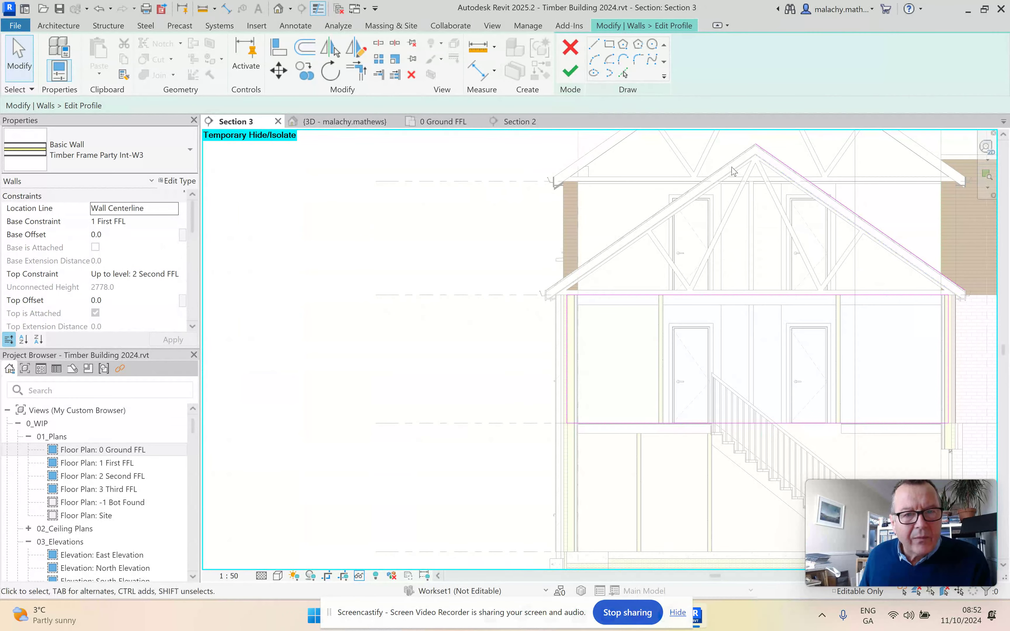
{"action": "scroll", "coordinate": [764, 215], "scroll_direction": "up", "scroll_amount": 4}
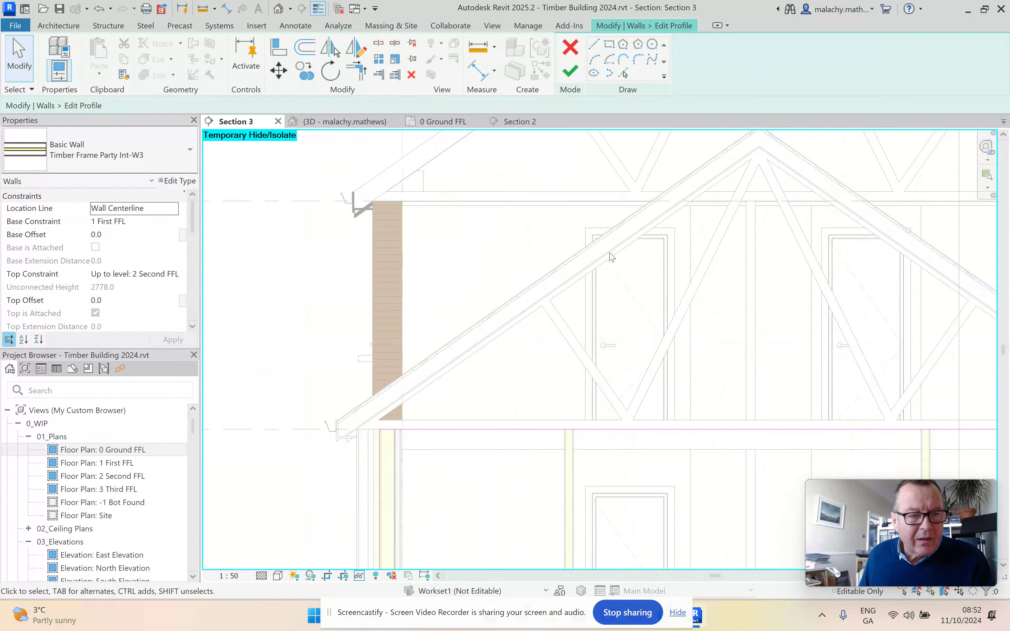
Pick one more roof line, then cancel edit mode to discard the sketch
{"action": "left_click", "coordinate": [623, 73]}
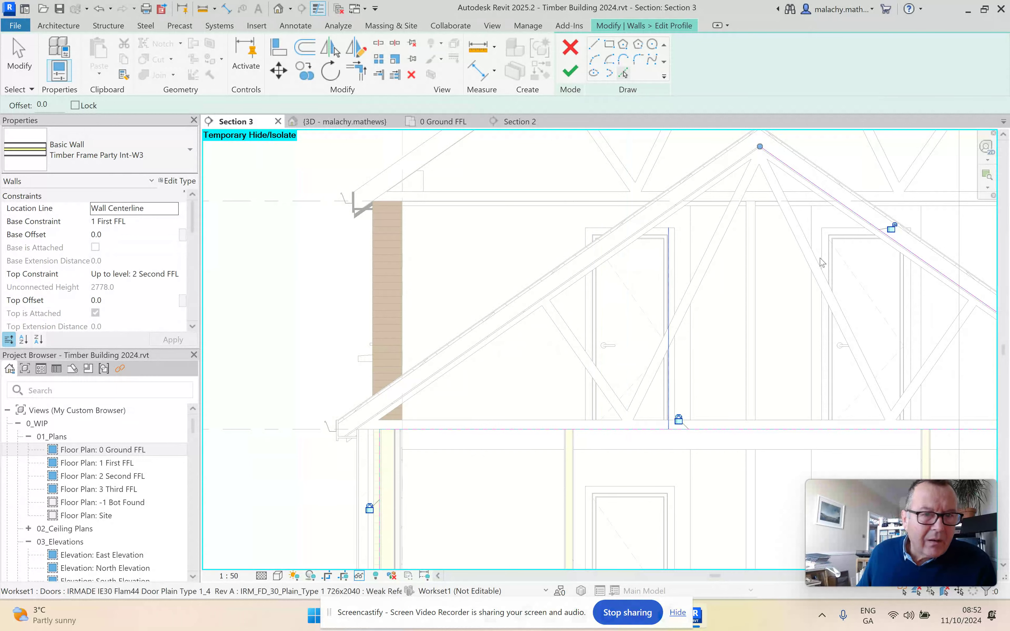
{"action": "scroll", "coordinate": [752, 247], "scroll_direction": "up", "scroll_amount": 2}
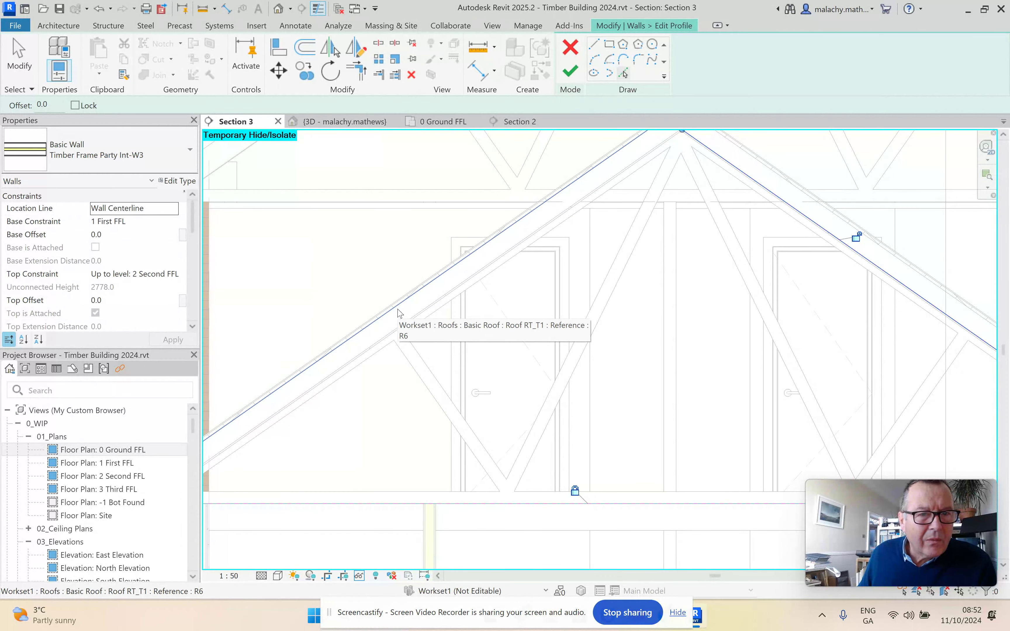
{"action": "left_click", "coordinate": [399, 313]}
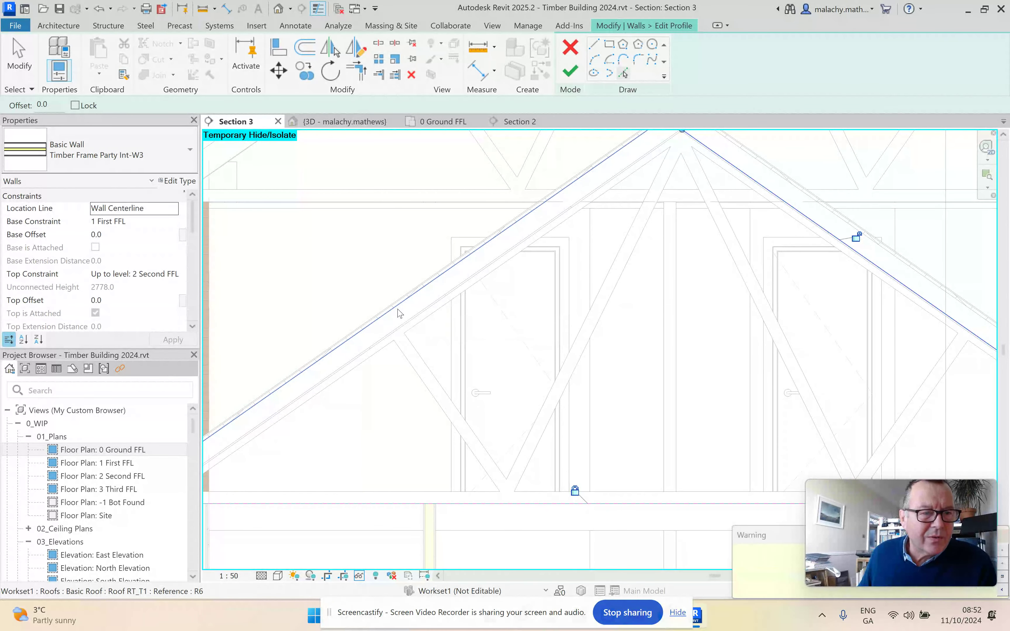
{"action": "scroll", "coordinate": [613, 279], "scroll_direction": "down", "scroll_amount": 2}
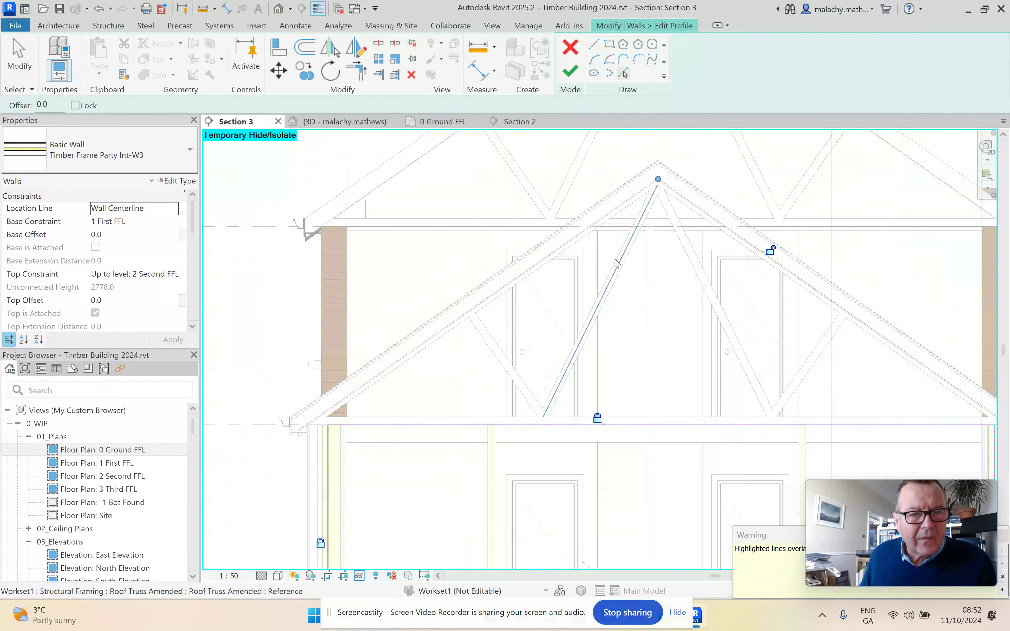
{"action": "left_click", "coordinate": [572, 49]}
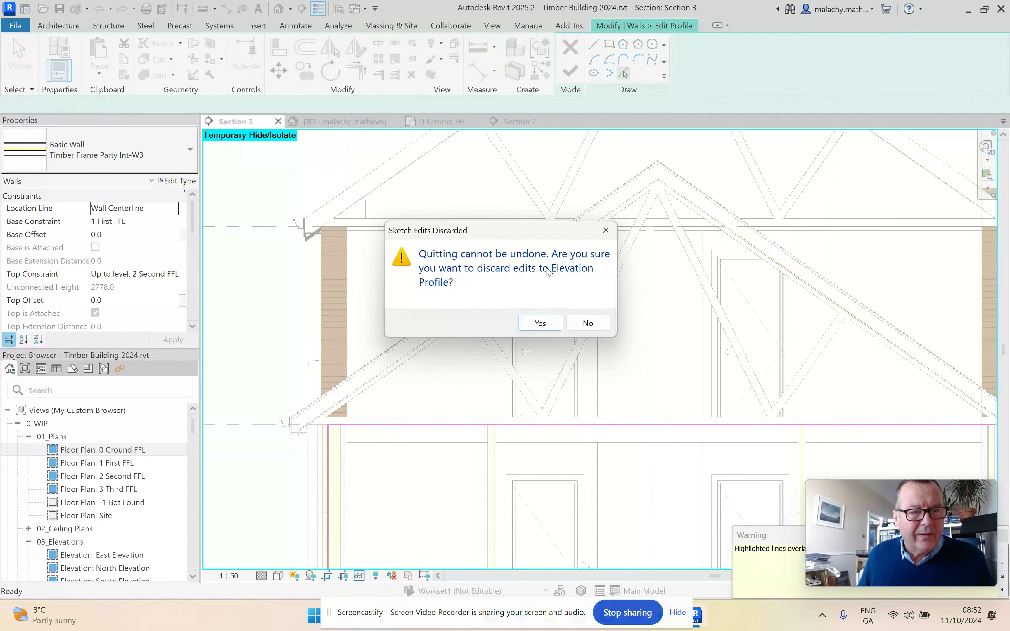
Confirm discarding the edits and reopen Edit Profile on the party wall
{"action": "left_click", "coordinate": [541, 323]}
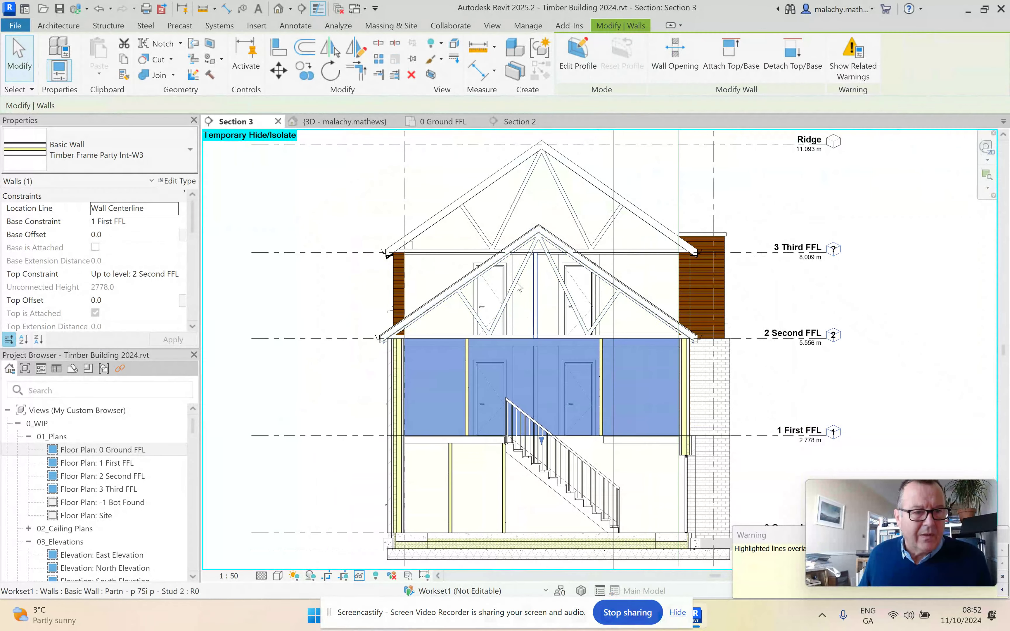
{"action": "left_click", "coordinate": [583, 61]}
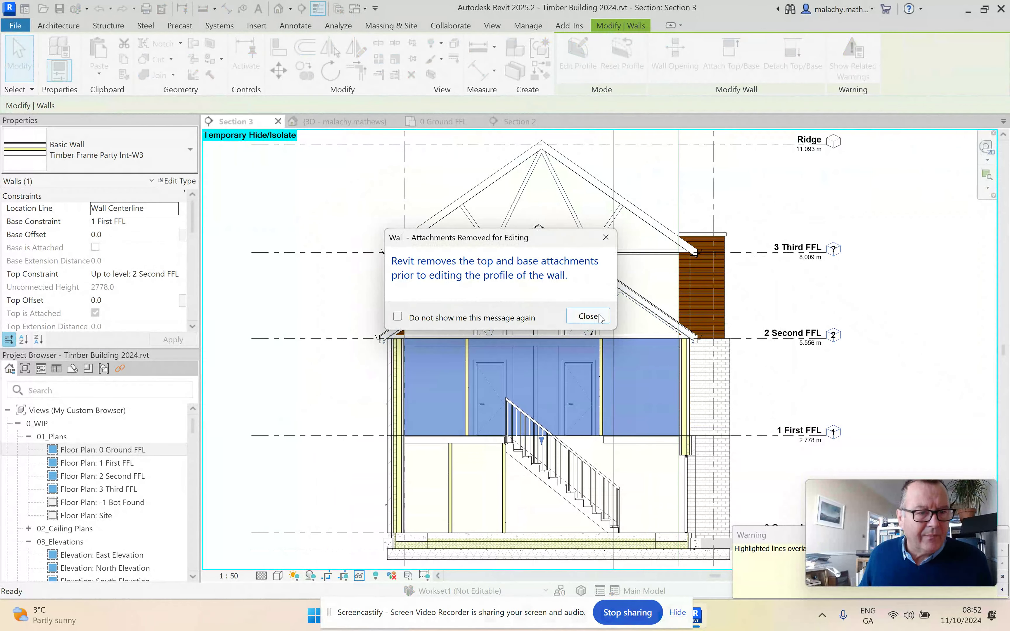
{"action": "left_click", "coordinate": [588, 317]}
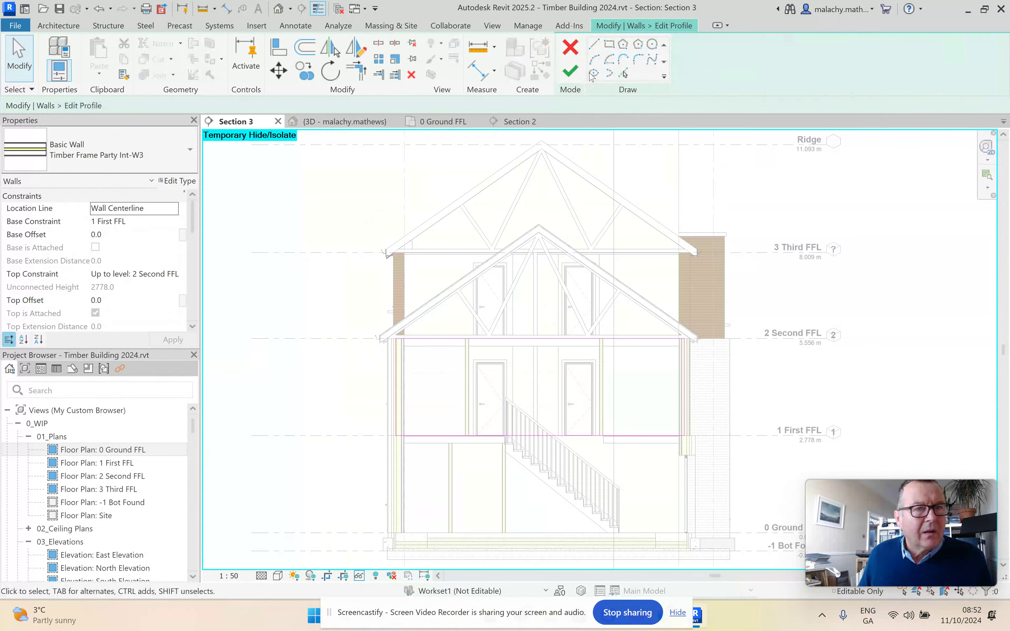
Pick the left and right rafter edges into the new profile sketch
{"action": "left_click", "coordinate": [623, 77]}
{"action": "scroll", "coordinate": [425, 322], "scroll_direction": "up", "scroll_amount": 5}
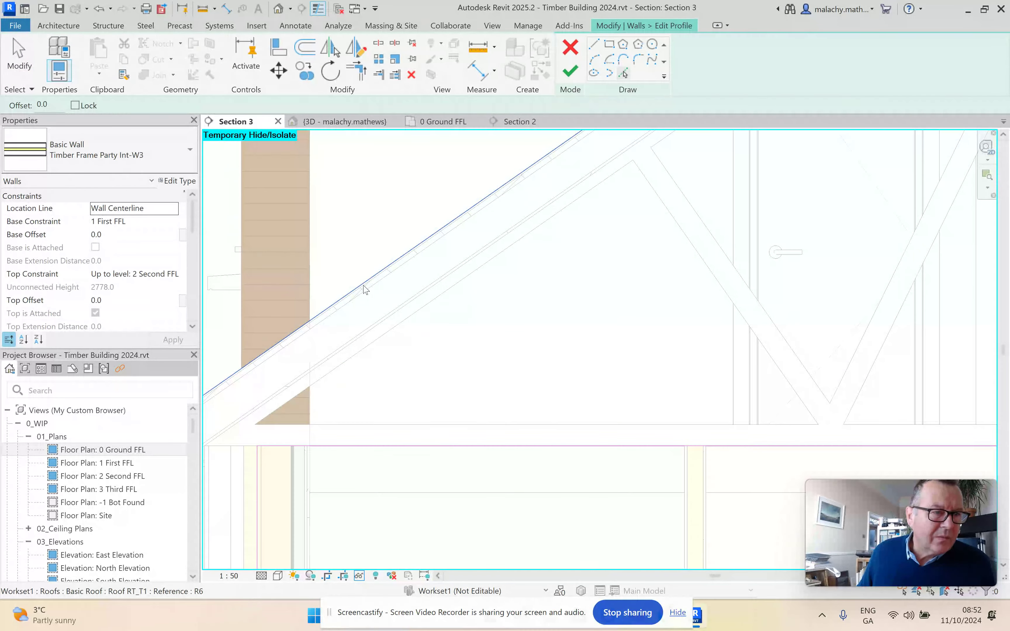
{"action": "left_click", "coordinate": [372, 290]}
{"action": "scroll", "coordinate": [458, 319], "scroll_direction": "down", "scroll_amount": 3}
{"action": "scroll", "coordinate": [458, 320], "scroll_direction": "down", "scroll_amount": 4}
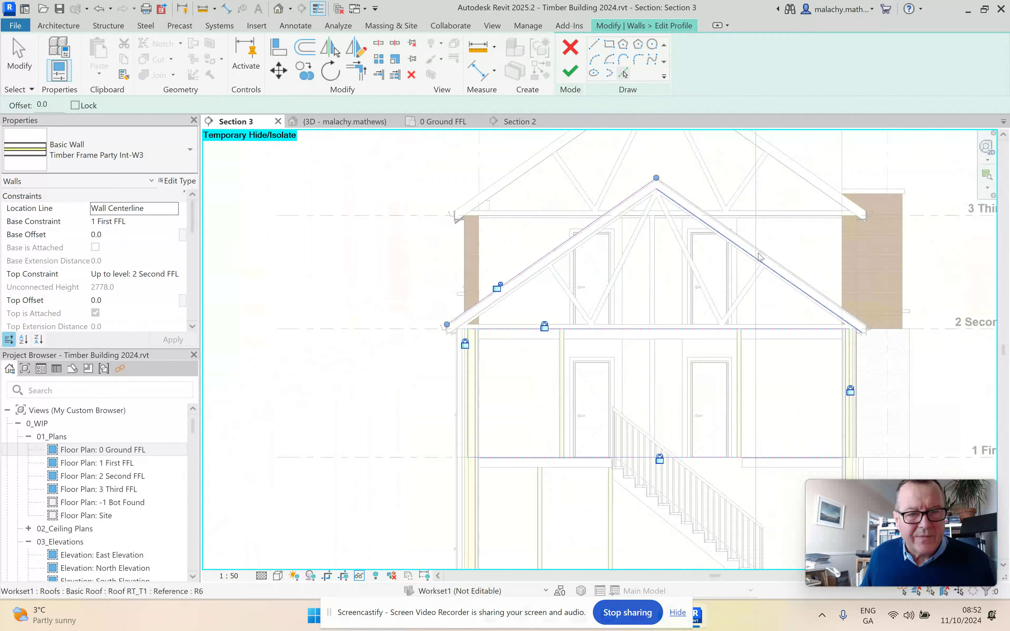
{"action": "scroll", "coordinate": [780, 283], "scroll_direction": "up", "scroll_amount": 5}
{"action": "left_click", "coordinate": [816, 254]}
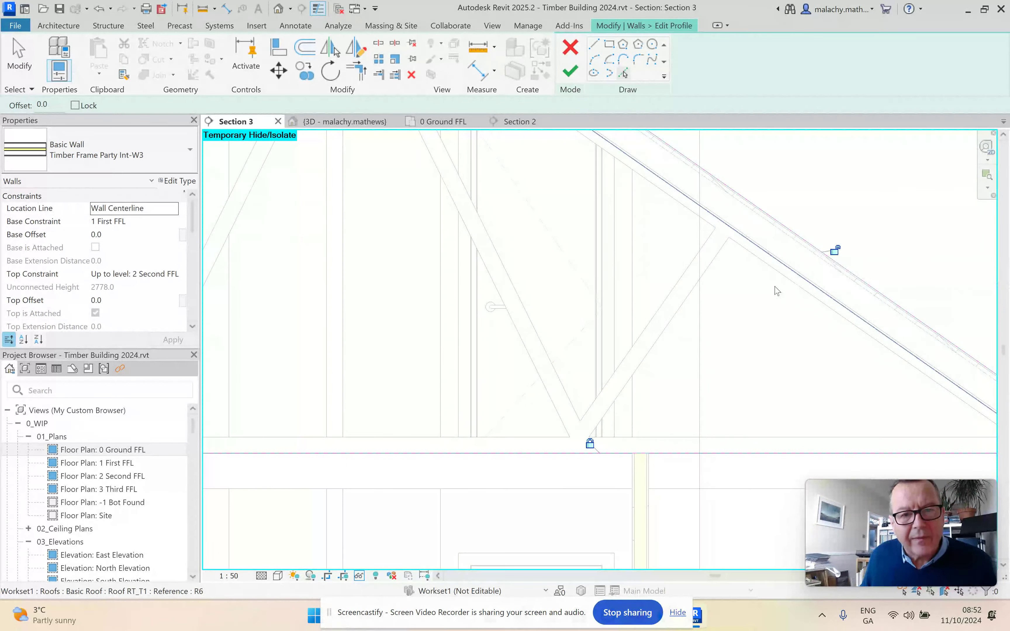
{"action": "scroll", "coordinate": [665, 309], "scroll_direction": "down", "scroll_amount": 5}
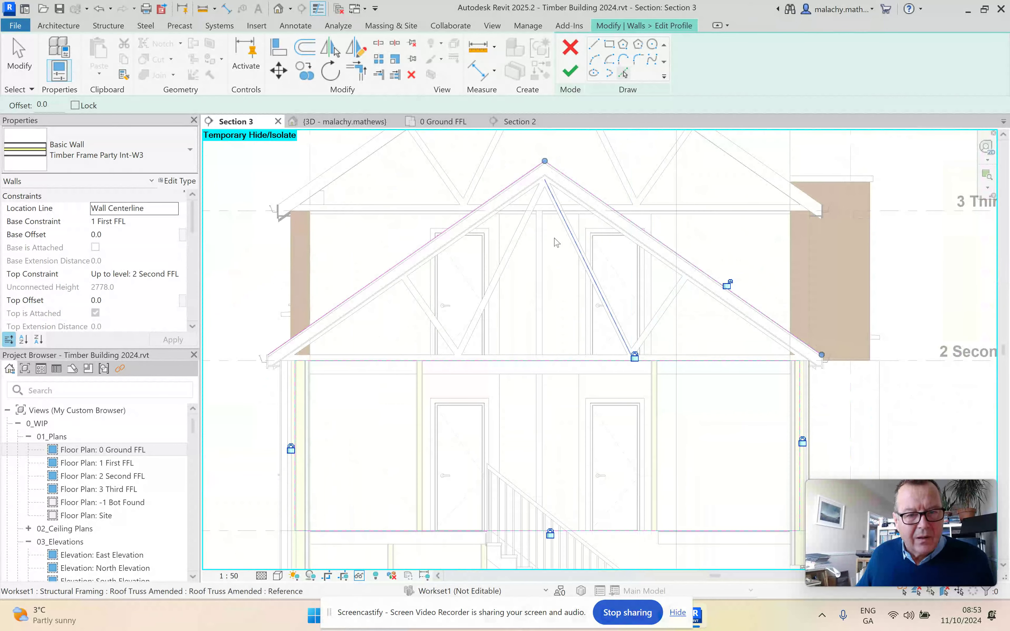
Trim both rafter lines to corners with the wall edges, then review the horizontal eaves line
{"action": "left_click", "coordinate": [356, 69]}
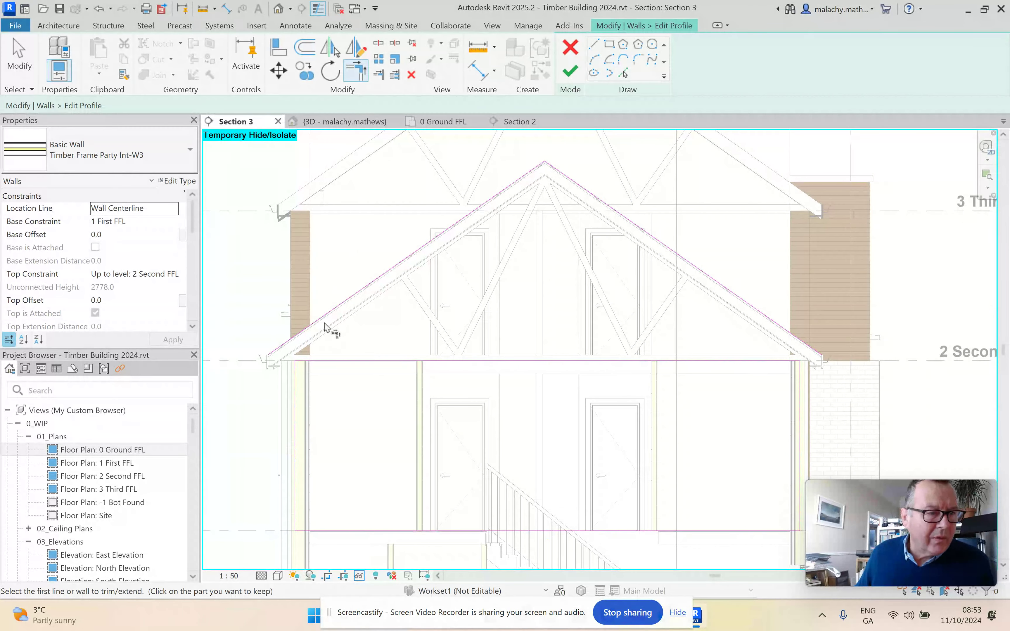
{"action": "left_click", "coordinate": [330, 337]}
{"action": "left_click", "coordinate": [301, 379]}
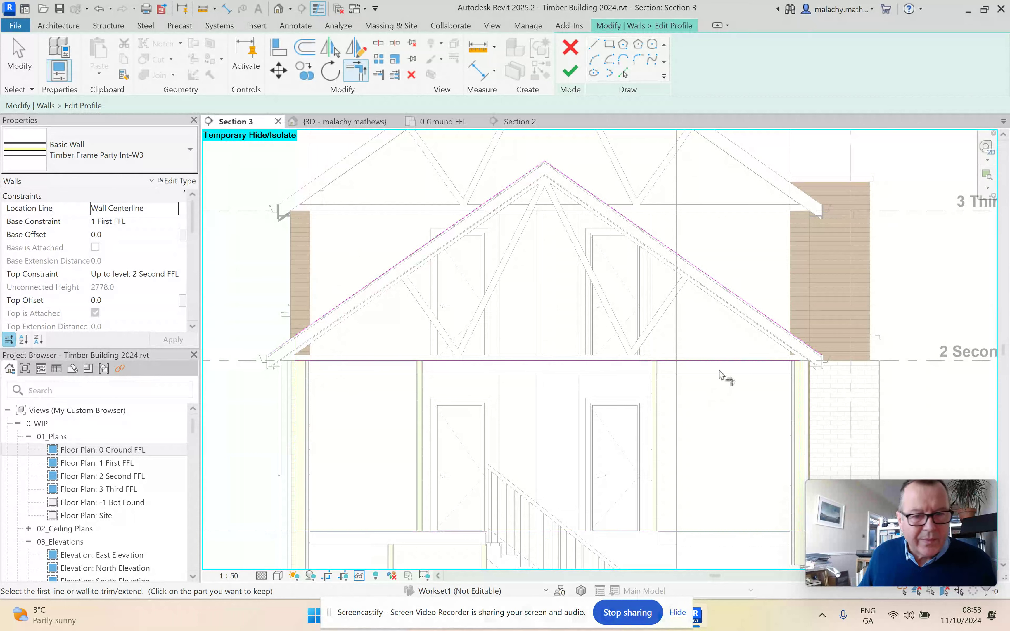
{"action": "left_click", "coordinate": [776, 327]}
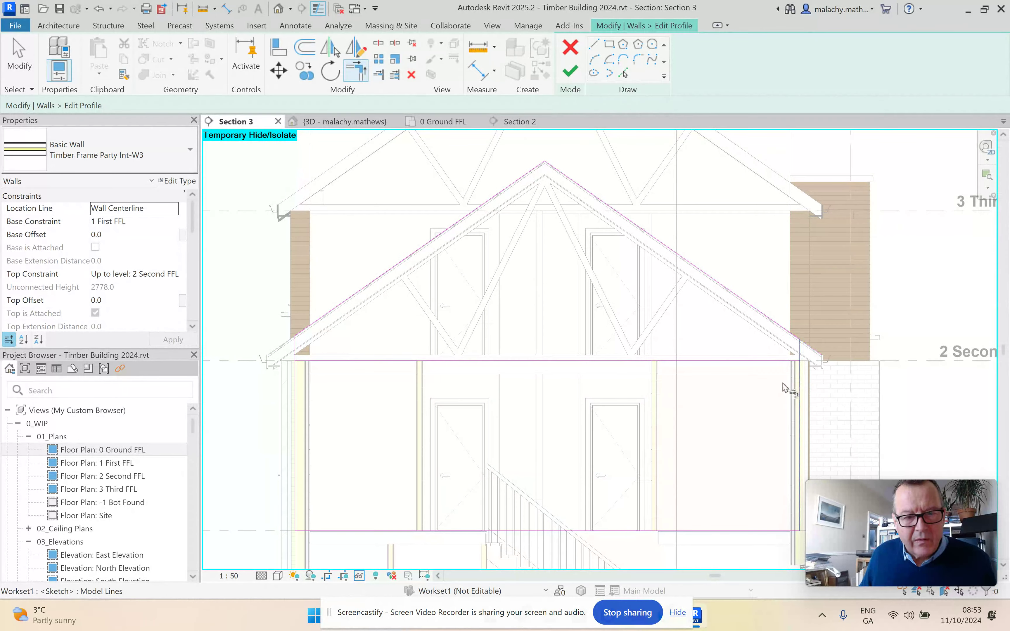
{"action": "left_click", "coordinate": [785, 388]}
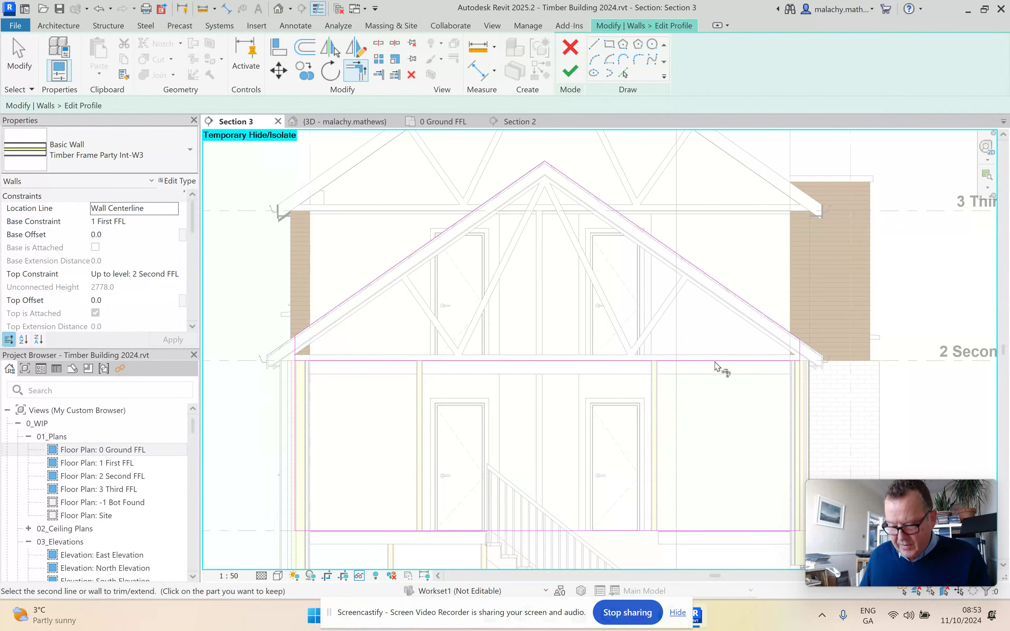
{"action": "key", "text": "Escape"}
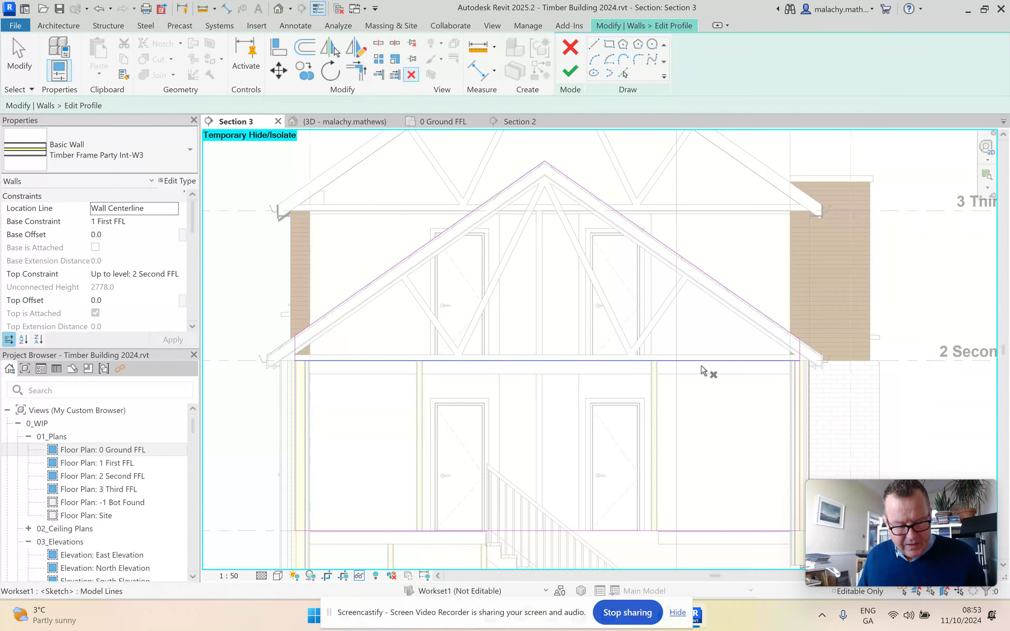
{"action": "key", "text": "Escape"}
{"action": "left_click", "coordinate": [712, 361]}
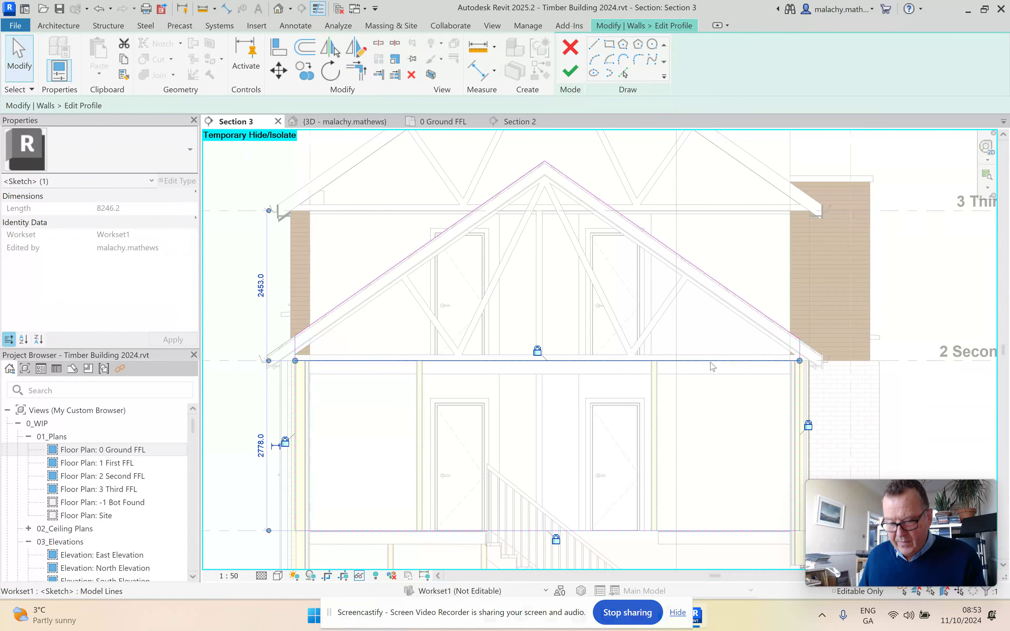
{"action": "key", "text": "Escape"}
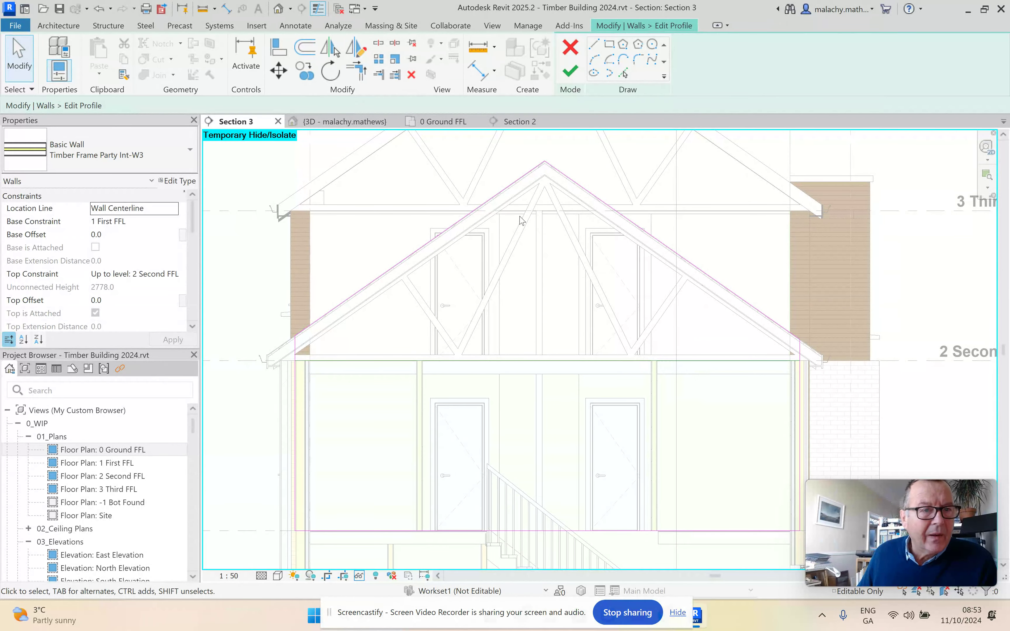
{"action": "scroll", "coordinate": [559, 166], "scroll_direction": "up", "scroll_amount": 5}
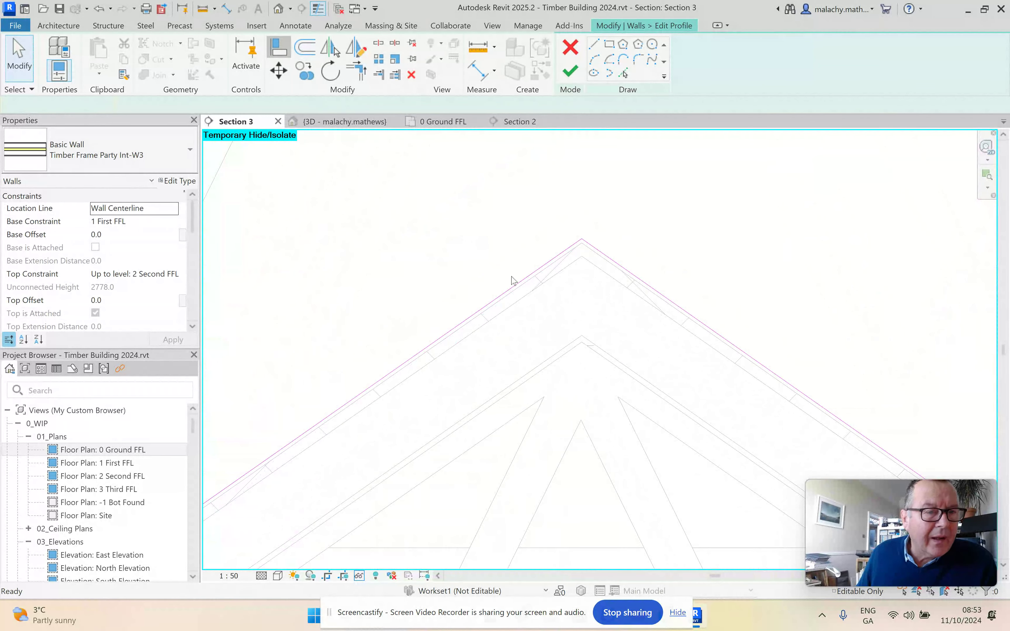
{"action": "key", "text": "a"}
{"action": "key", "text": "l"}
{"action": "left_click", "coordinate": [562, 280]}
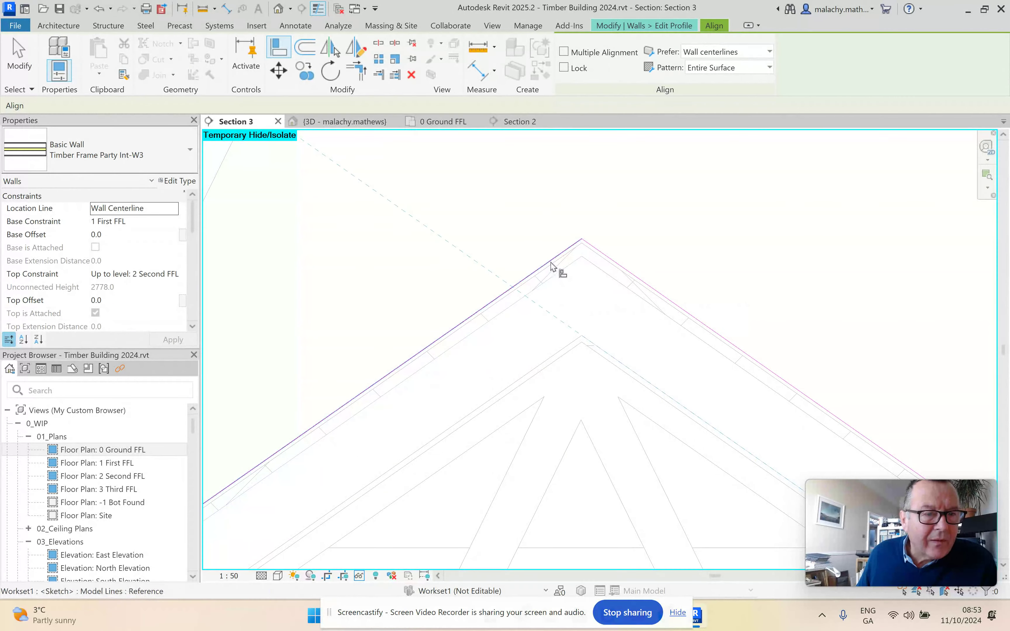
{"action": "left_click", "coordinate": [552, 266]}
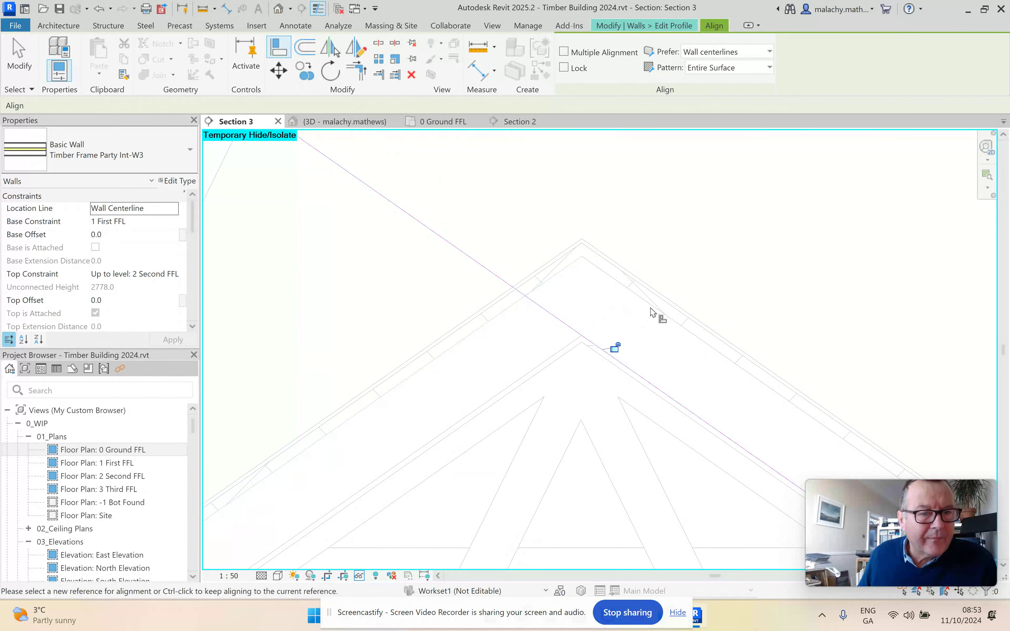
{"action": "scroll", "coordinate": [613, 351], "scroll_direction": "down", "scroll_amount": 2}
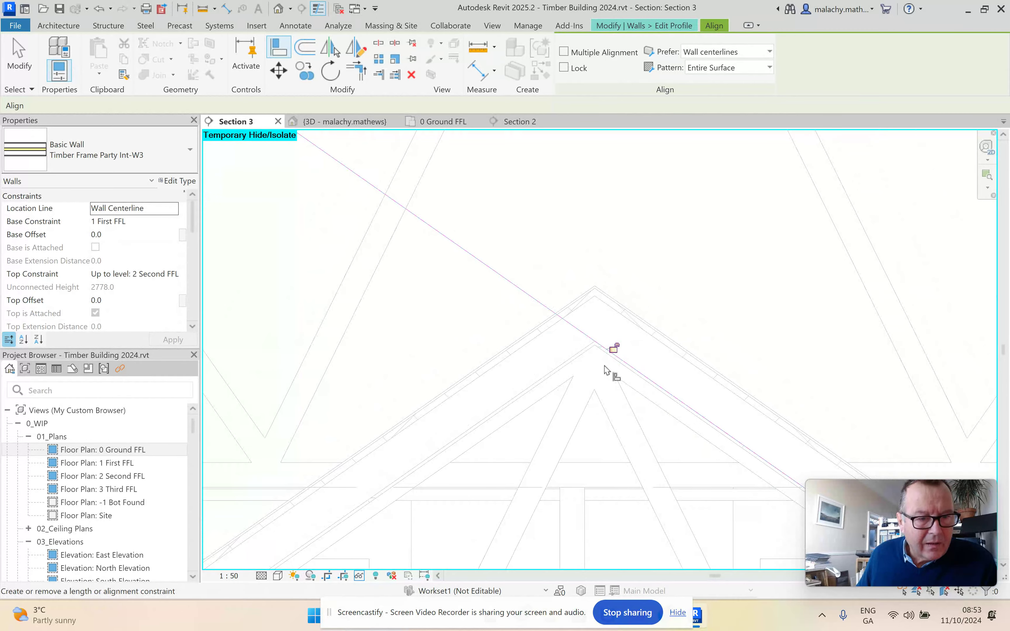
{"action": "scroll", "coordinate": [600, 378], "scroll_direction": "down", "scroll_amount": 3}
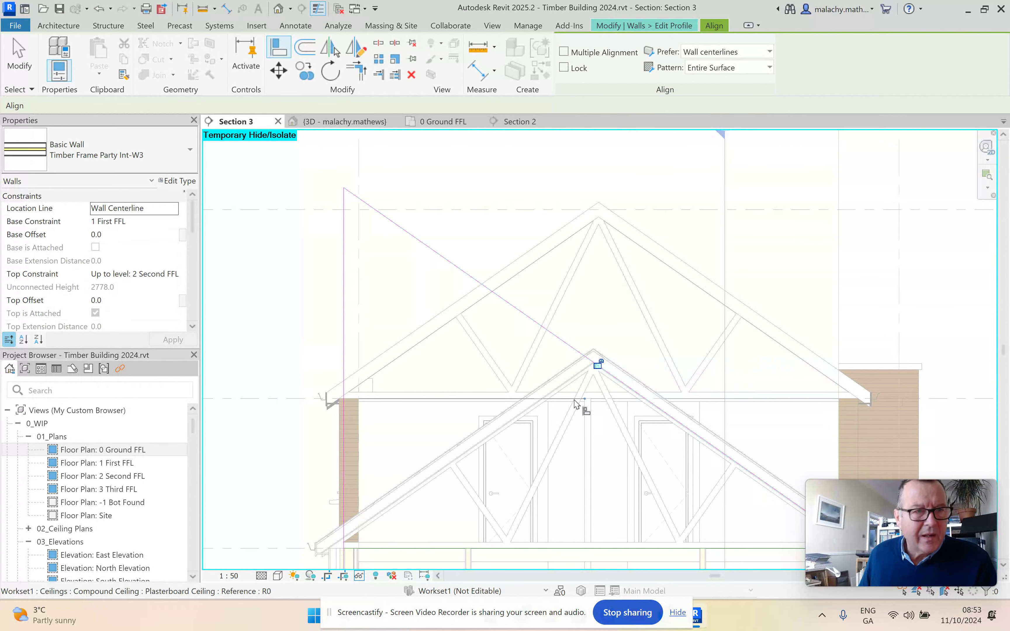
{"action": "left_click", "coordinate": [99, 13]}
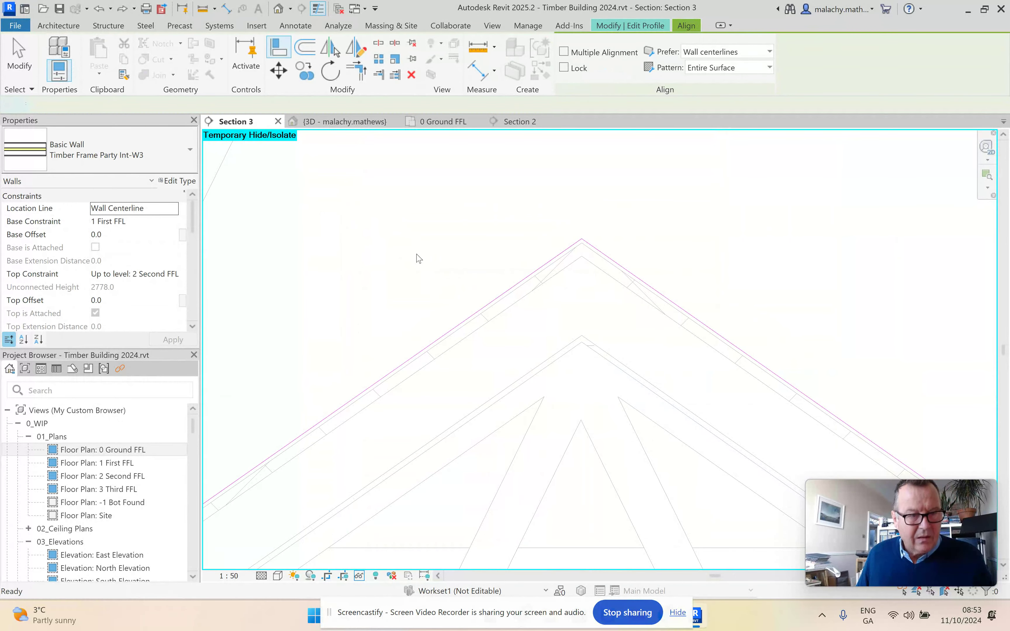
{"action": "key", "text": "Escape"}
Nudge both pitched profile lines down onto the roof and finish the profile edit
{"action": "left_click", "coordinate": [517, 283]}
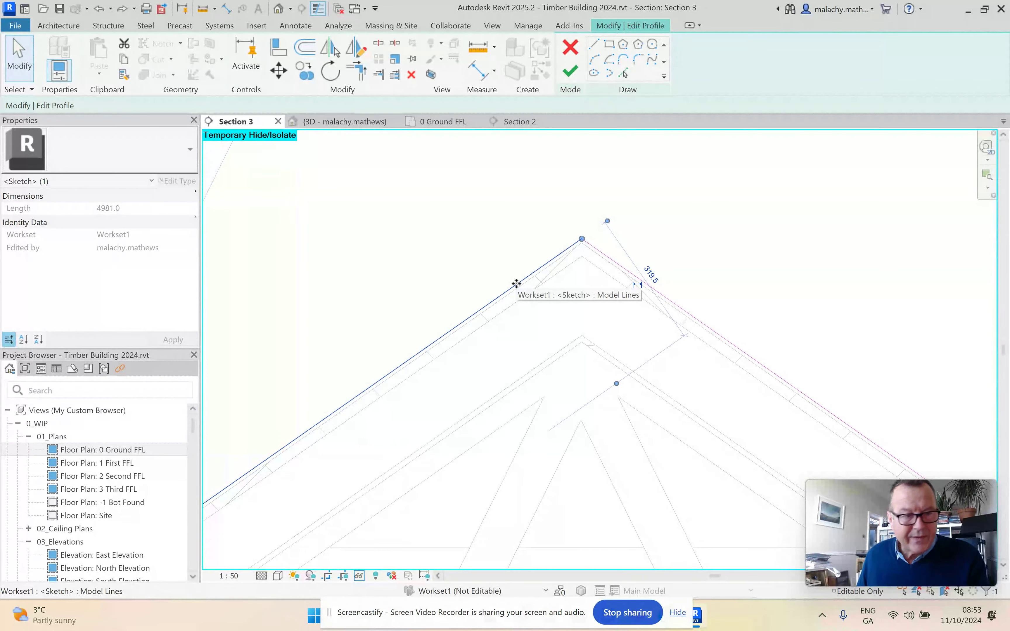
{"action": "key", "text": "Down"}
{"action": "key", "text": "Down"}
{"action": "key", "text": "Down"}
{"action": "key", "text": "Down"}
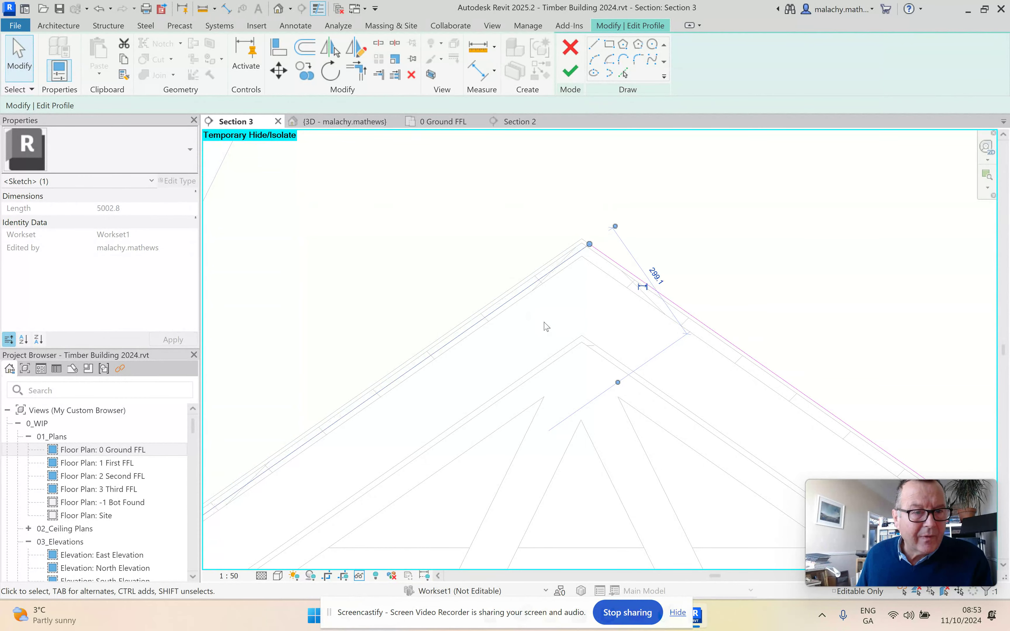
{"action": "key", "text": "Down"}
{"action": "key", "text": "Down"}
{"action": "left_click", "coordinate": [617, 265]}
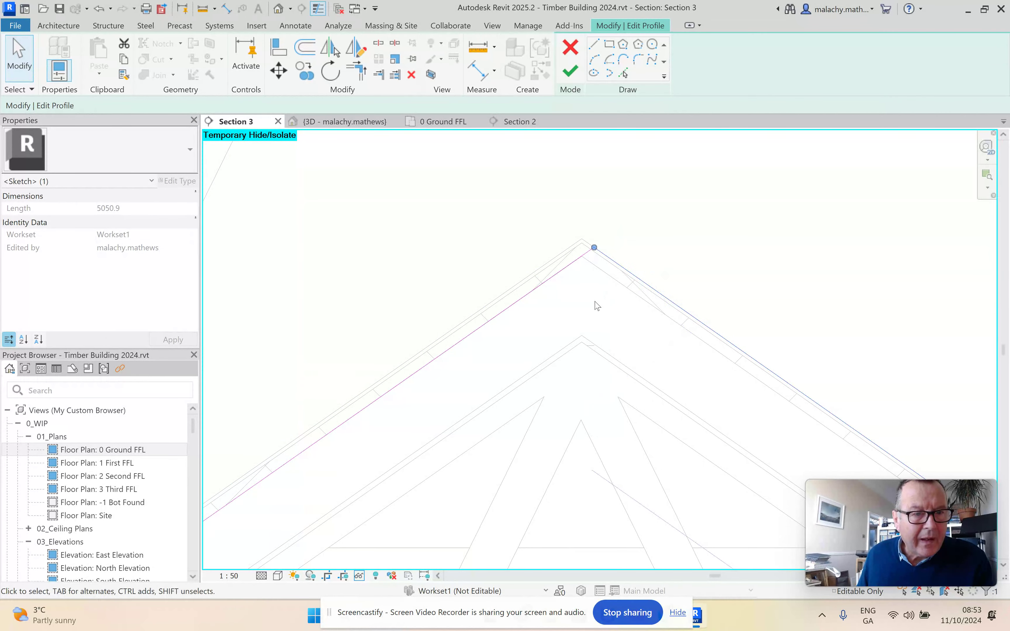
{"action": "key", "text": "Down"}
{"action": "key", "text": "Down"}
{"action": "key", "text": "Down"}
{"action": "key", "text": "Down"}
{"action": "key", "text": "Down"}
{"action": "key", "text": "Down"}
{"action": "key", "text": "Down"}
{"action": "key", "text": "Down"}
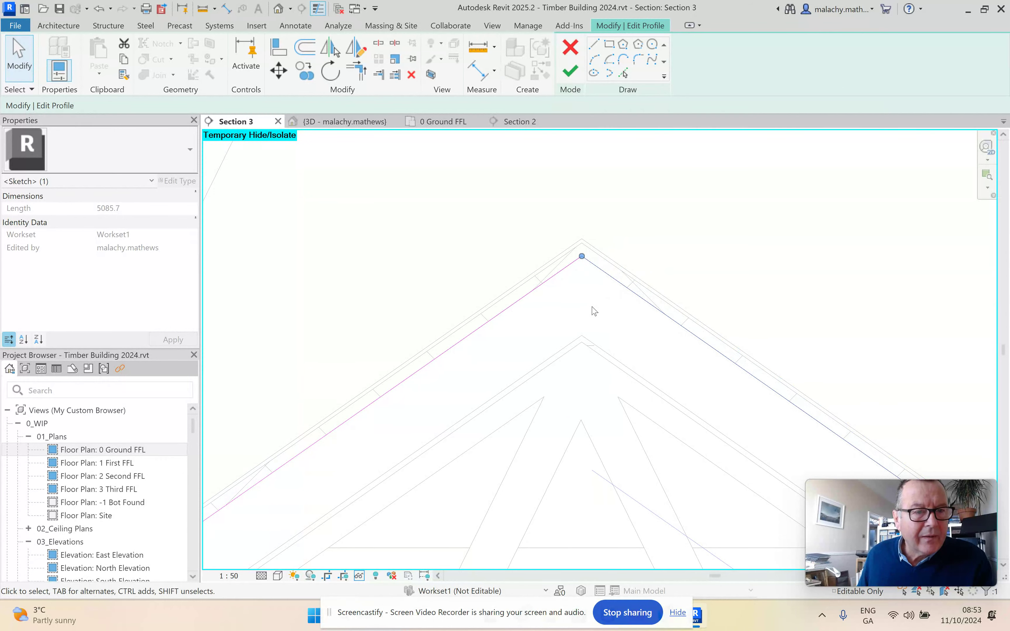
{"action": "scroll", "coordinate": [594, 311], "scroll_direction": "down", "scroll_amount": 5}
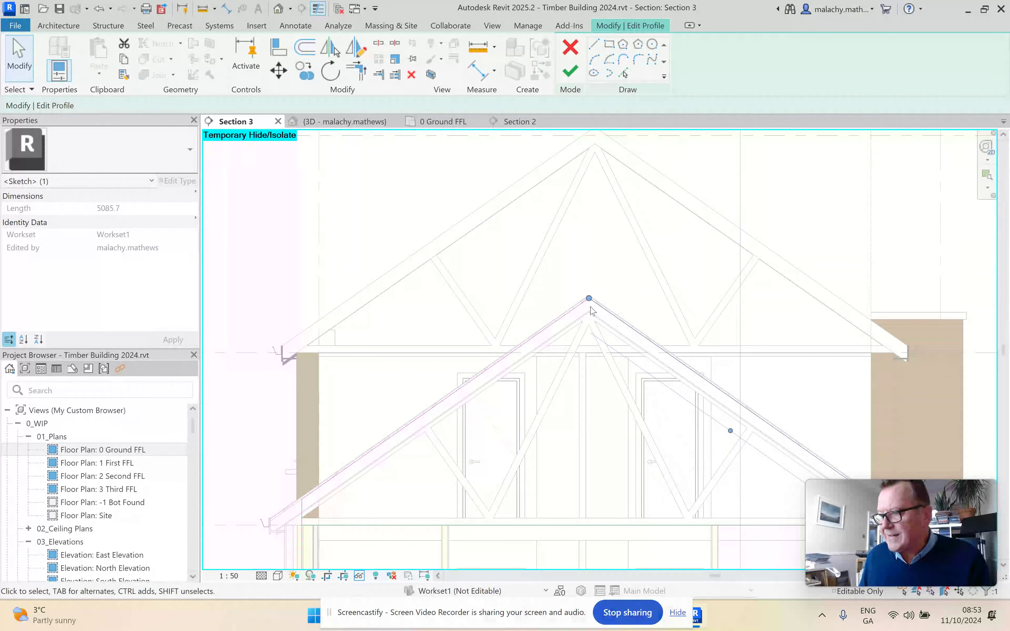
{"action": "left_click", "coordinate": [592, 267]}
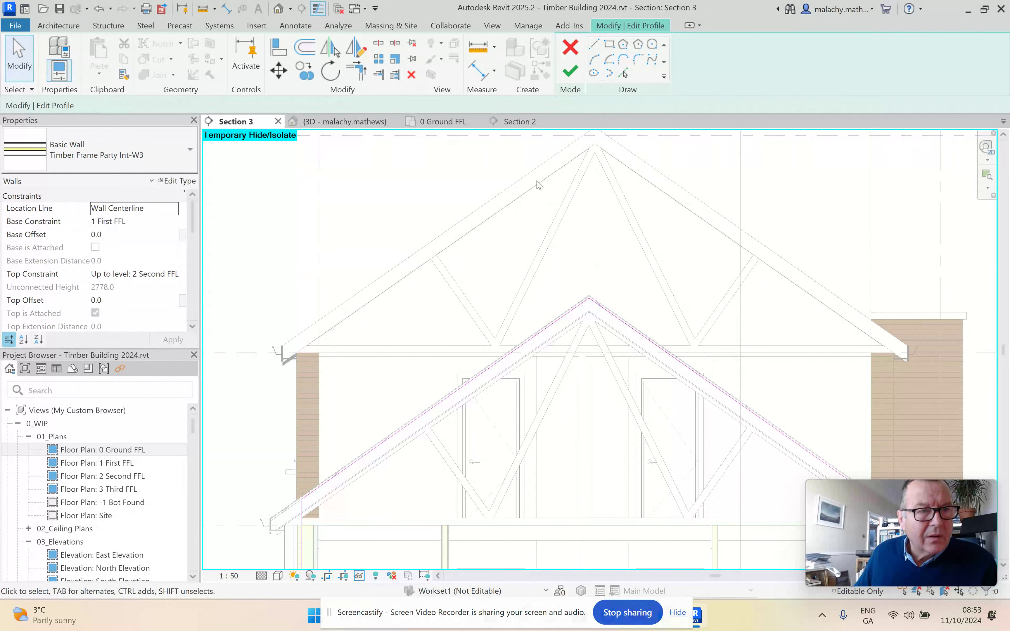
{"action": "left_click", "coordinate": [575, 76]}
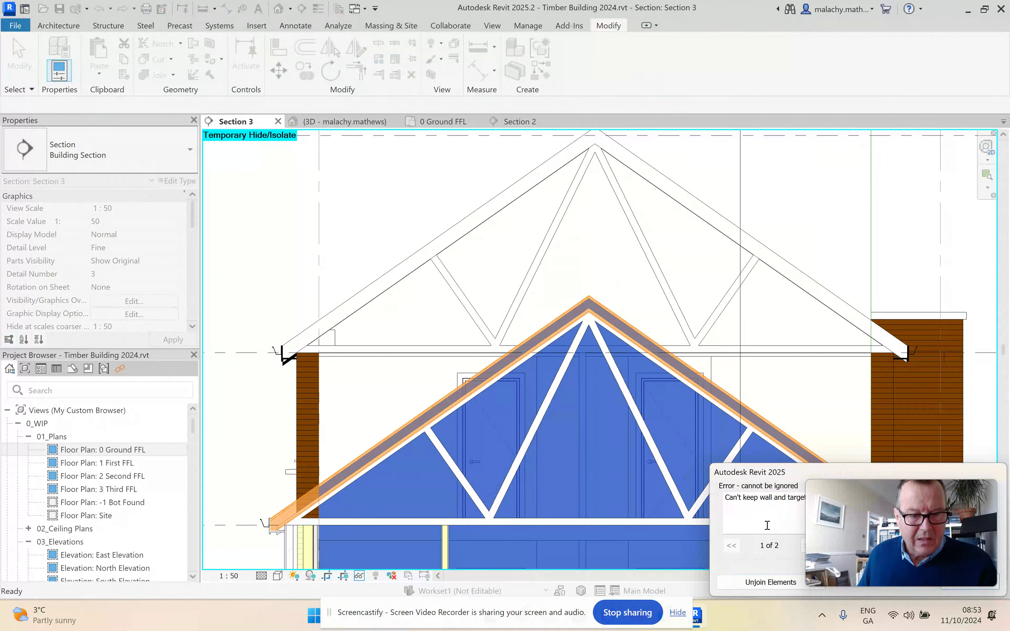
Choose Unjoin Elements to resolve the wall-roof join error
{"action": "left_click", "coordinate": [771, 583]}
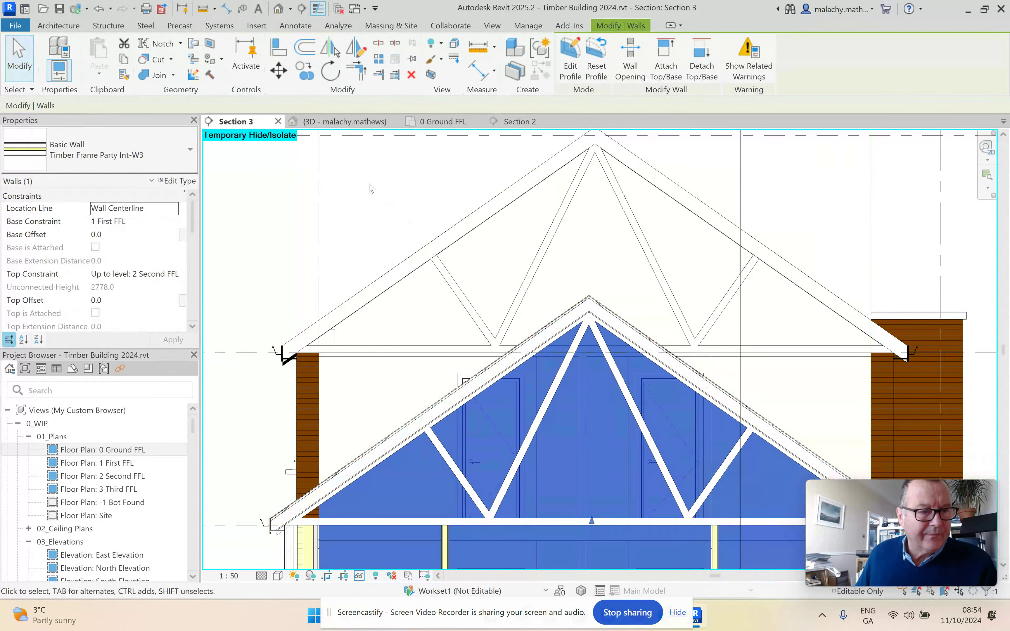
{"action": "left_click", "coordinate": [344, 122]}
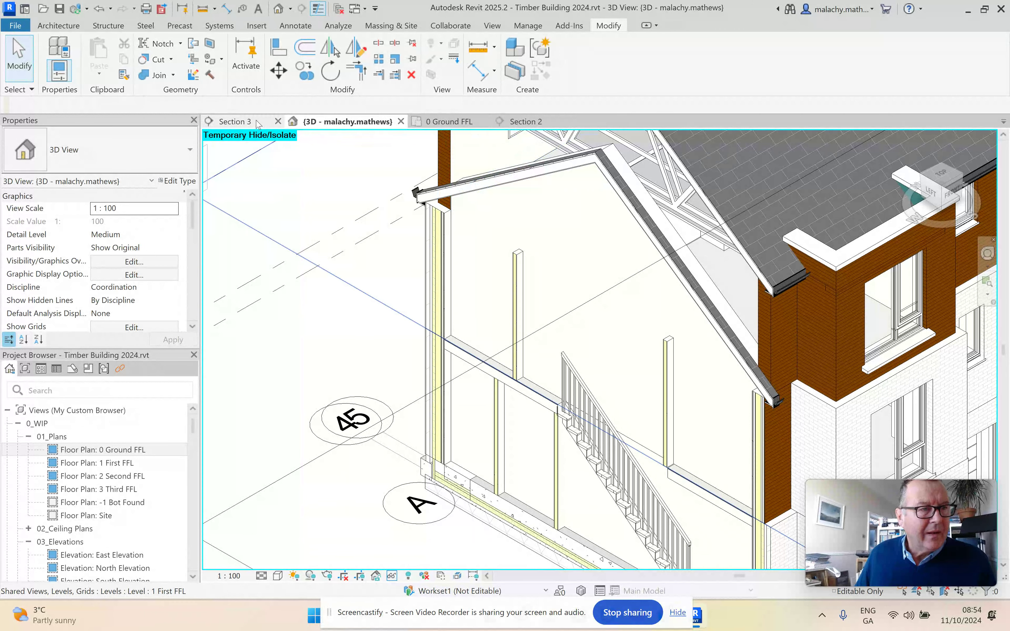
On the 0 Ground FFL plan, drag the Section 2 cut line up the plan
{"action": "left_click", "coordinate": [444, 122]}
{"action": "scroll", "coordinate": [492, 474], "scroll_direction": "down", "scroll_amount": 3}
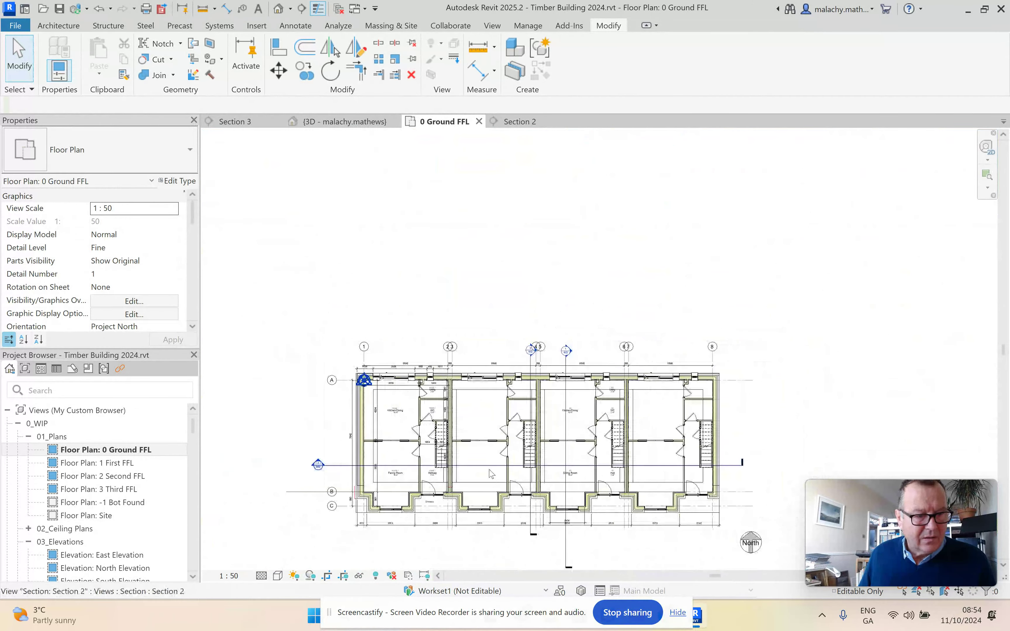
{"action": "left_click", "coordinate": [487, 464]}
{"action": "left_click_drag", "start_coordinate": [487, 465], "coordinate": [487, 438]}
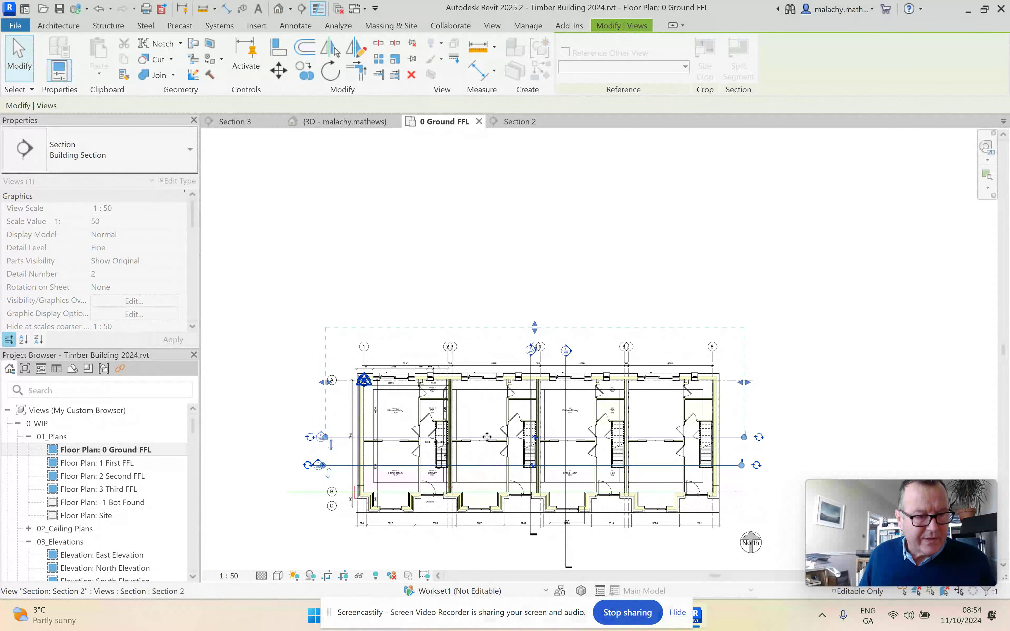
{"action": "left_click", "coordinate": [298, 471]}
Open Section 2 and select the Timber Frame Ext Brick Ext-W5 wall at the junction
{"action": "double_click", "coordinate": [322, 437]}
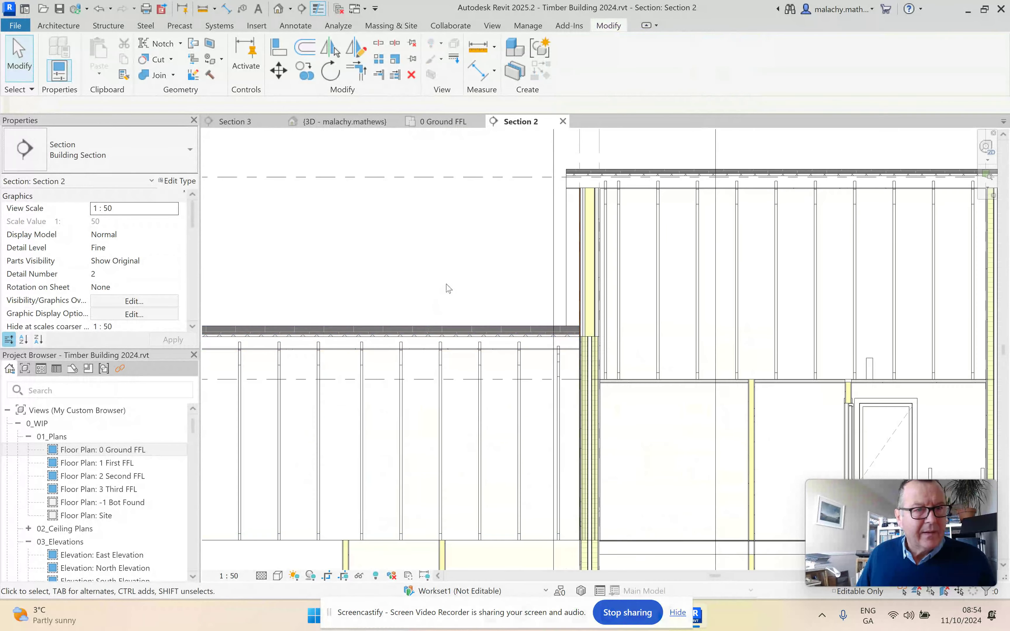
{"action": "scroll", "coordinate": [589, 345], "scroll_direction": "up", "scroll_amount": 4}
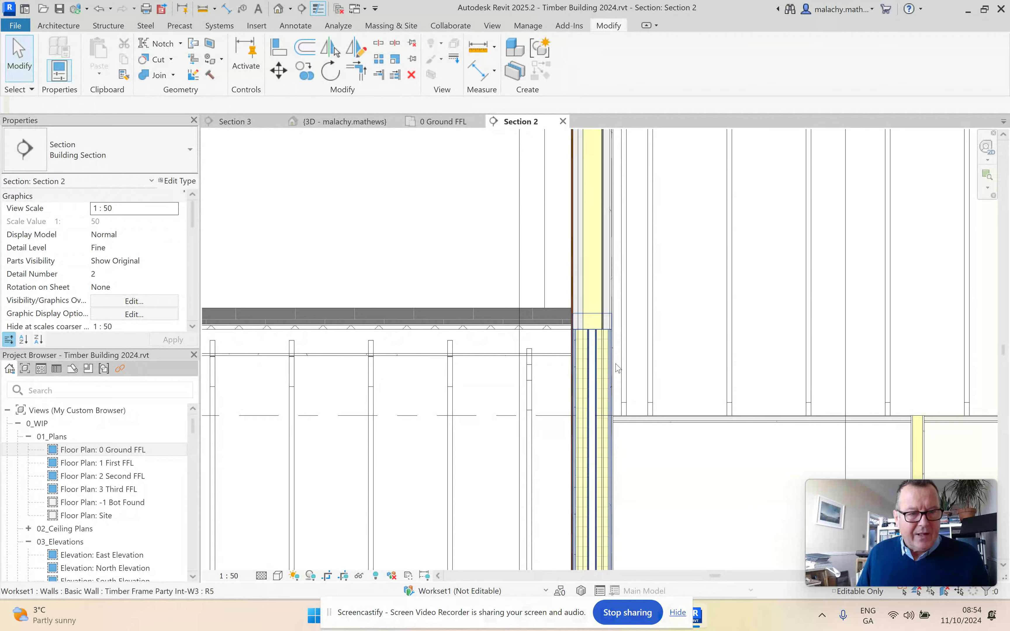
{"action": "left_click", "coordinate": [605, 282]}
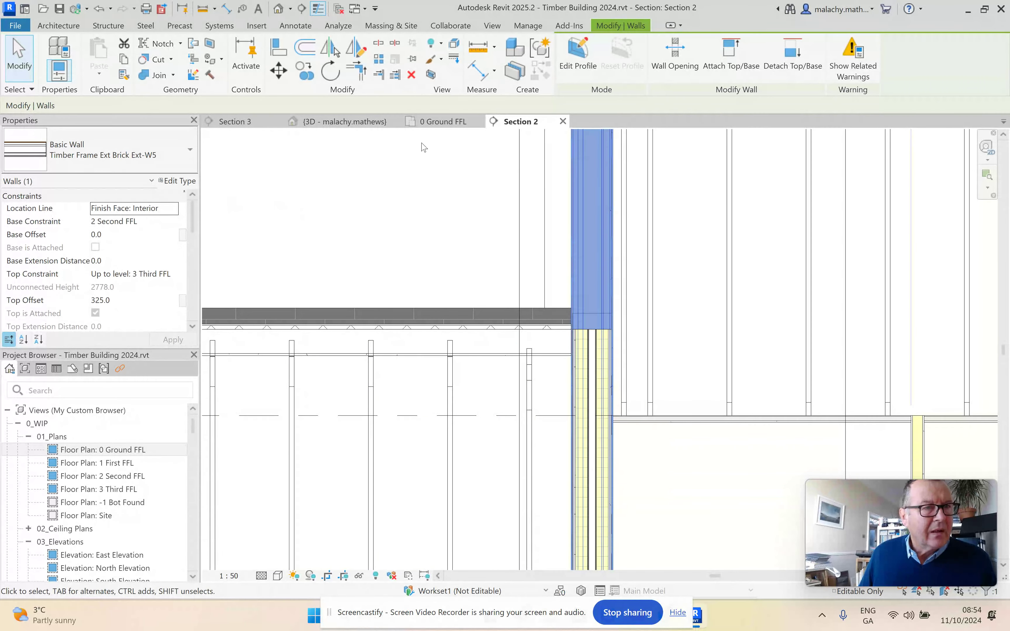
{"action": "left_click", "coordinate": [344, 121]}
Try duplicating the wall type as Ext-W6, which fails because the name is already in use
{"action": "left_click", "coordinate": [178, 180]}
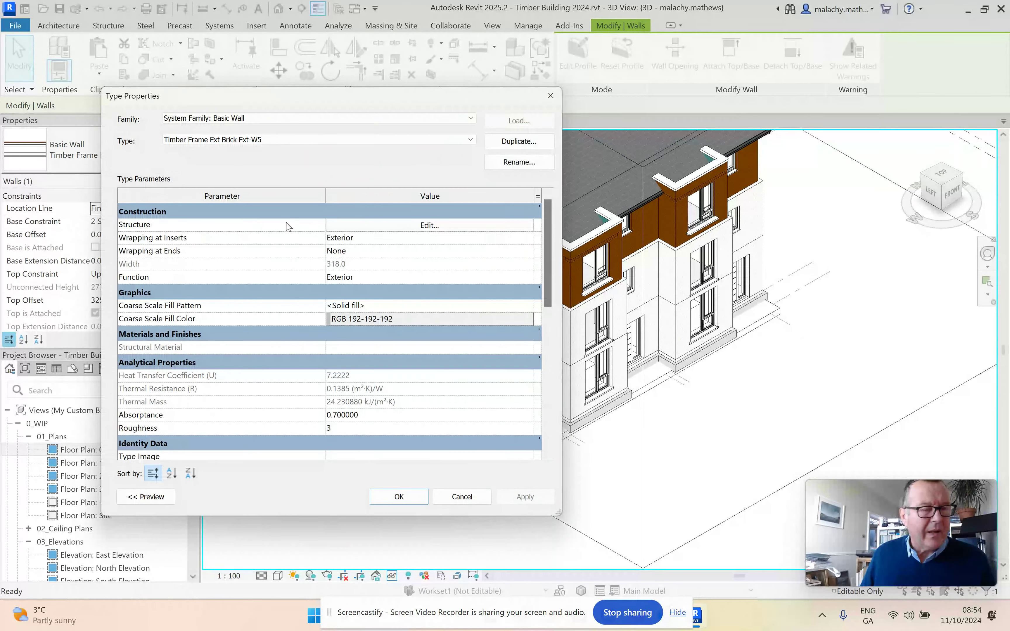
{"action": "left_click", "coordinate": [519, 141]}
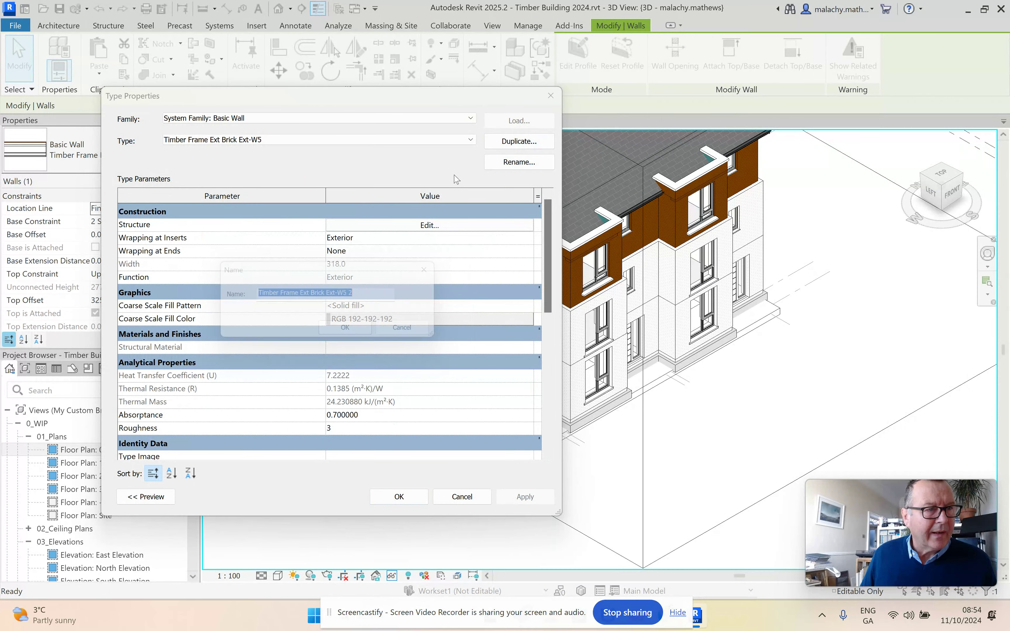
{"action": "left_click", "coordinate": [359, 293]}
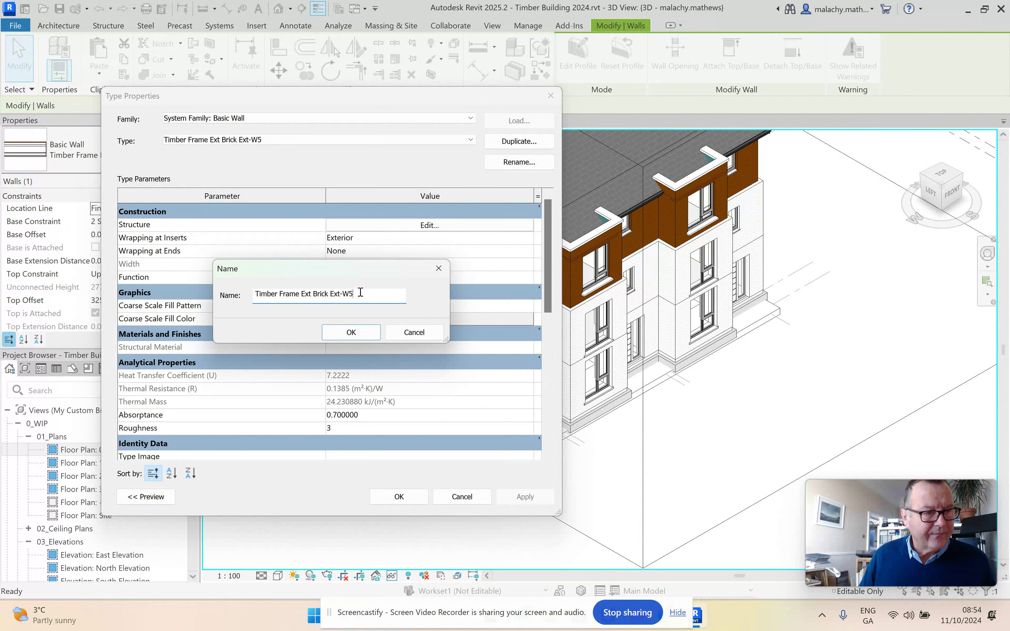
{"action": "type", "text": "6"}
{"action": "left_click", "coordinate": [364, 334]}
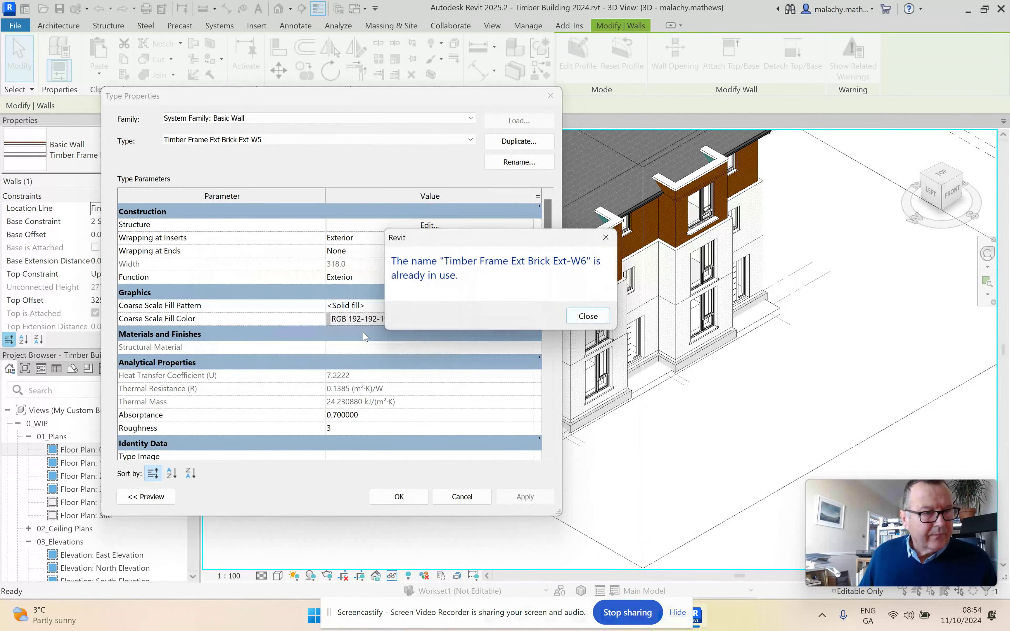
{"action": "left_click", "coordinate": [588, 316]}
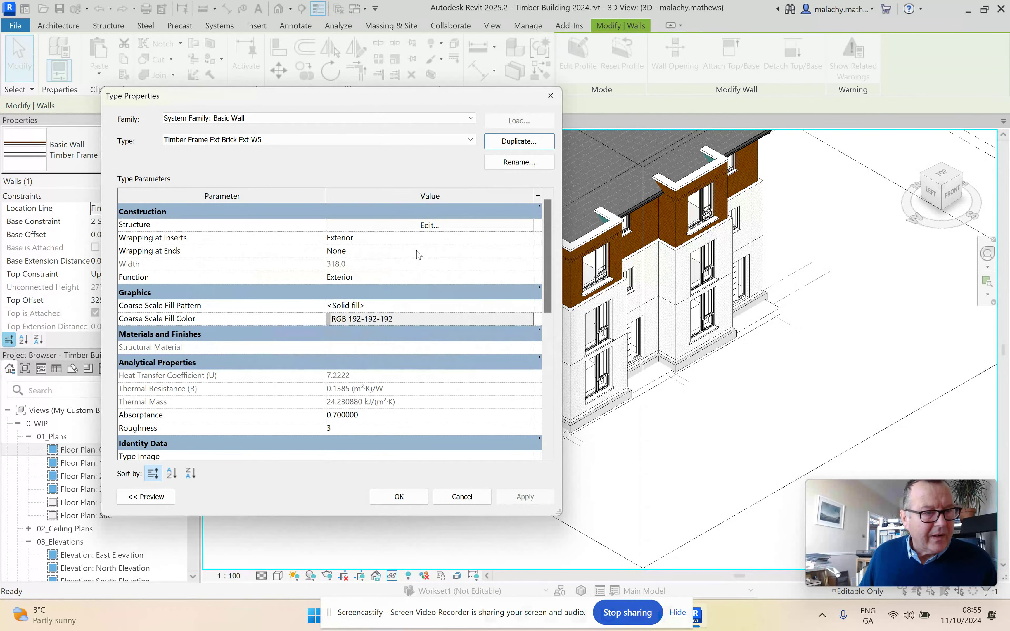
Duplicate Timber Frame Ext Brick Ext-W5 as Timber Frame Ext Brick Ext-W7 and open its structure layers
{"action": "left_click", "coordinate": [267, 140]}
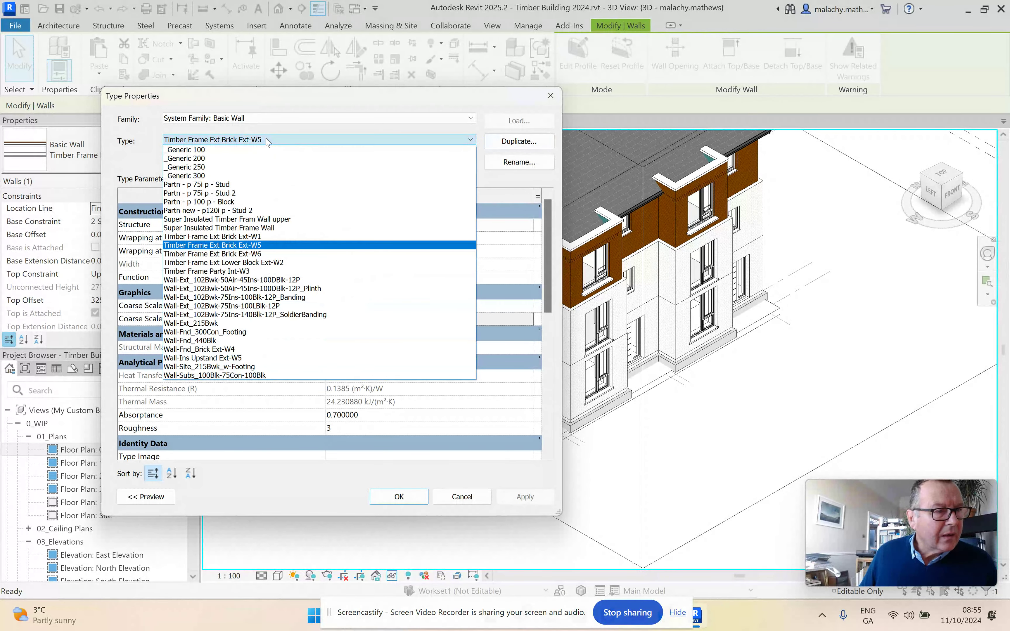
{"action": "left_click", "coordinate": [529, 169]}
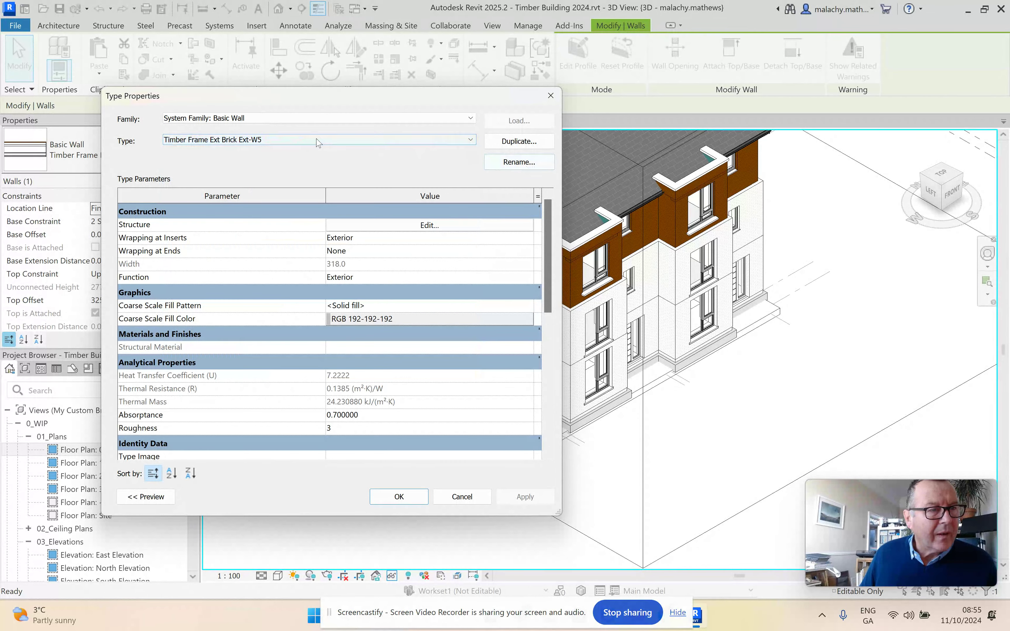
{"action": "left_click", "coordinate": [515, 144]}
{"action": "left_click", "coordinate": [364, 292]}
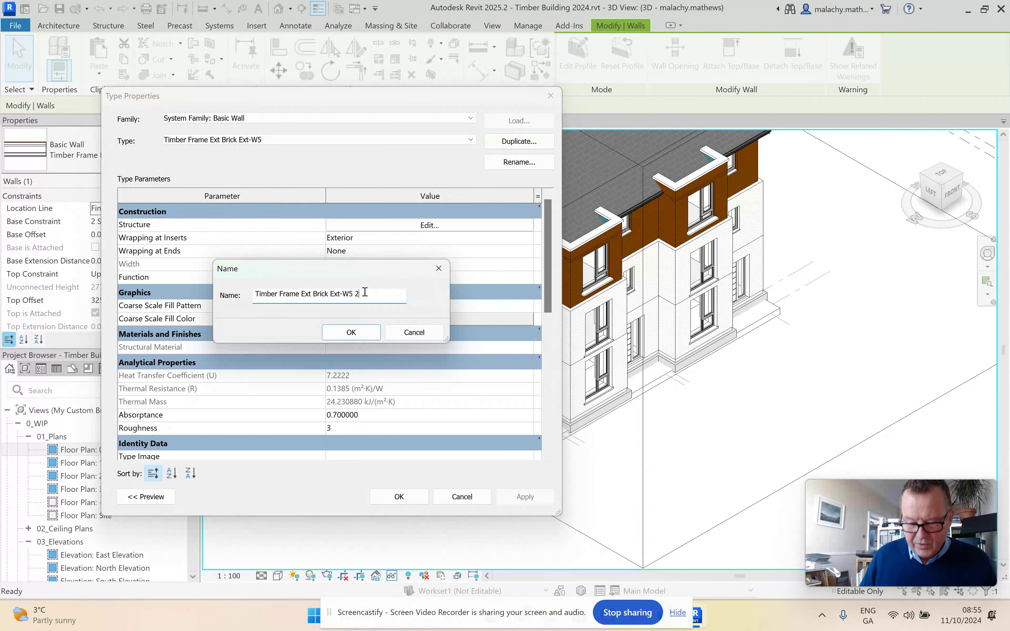
{"action": "key", "text": "BackSpace"}
{"action": "key", "text": "BackSpace"}
{"action": "type", "text": "7"}
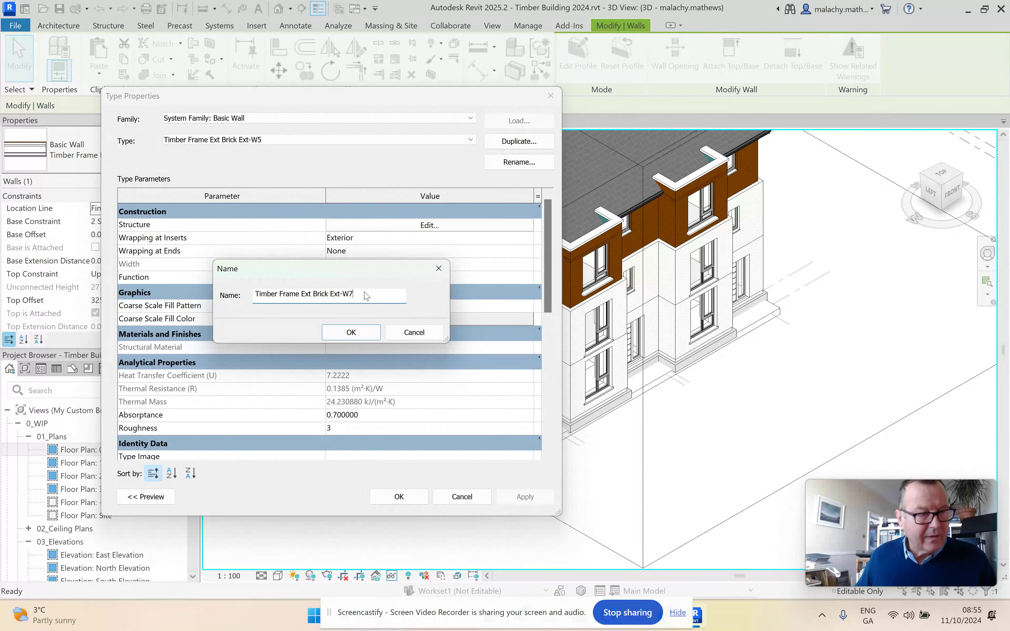
{"action": "left_click", "coordinate": [354, 334]}
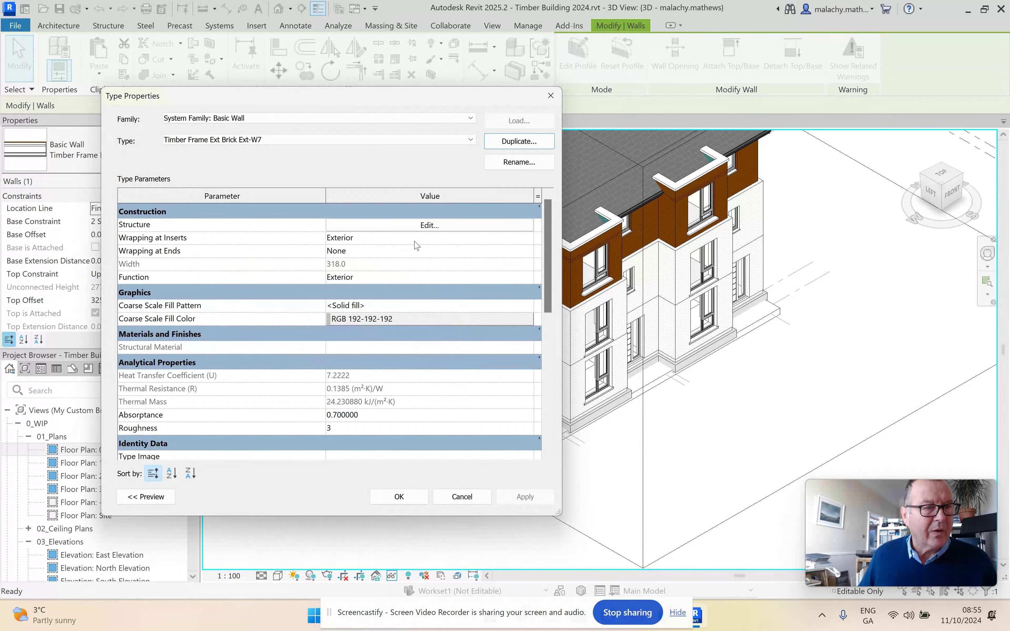
{"action": "left_click", "coordinate": [428, 226]}
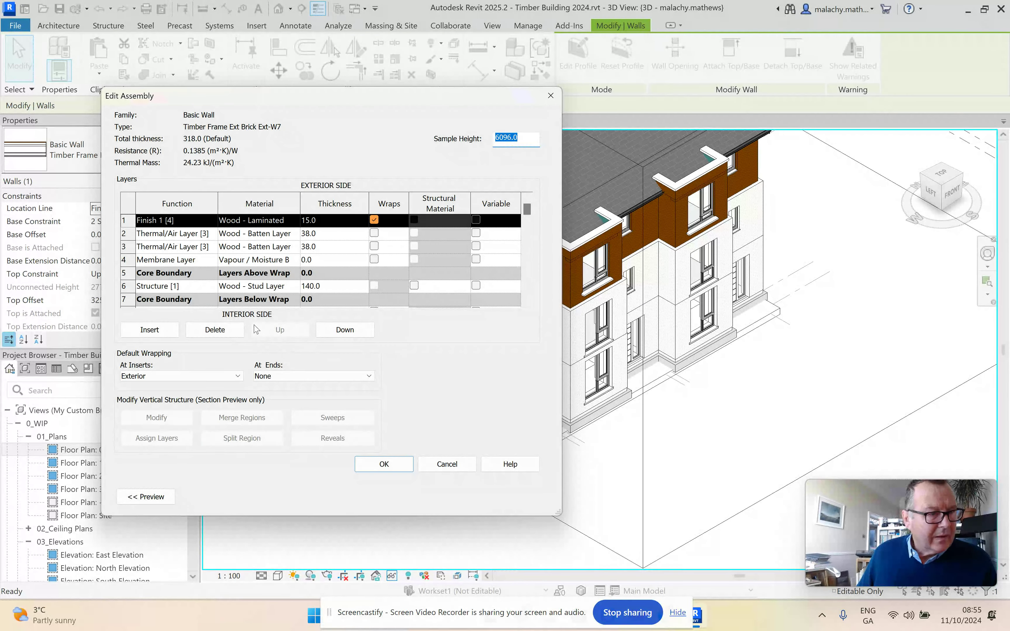
Close Edit Assembly and Type Properties, then show IMG_3757.jpg from the Viva Engage post
{"action": "scroll", "coordinate": [256, 277], "scroll_direction": "down", "scroll_amount": 3}
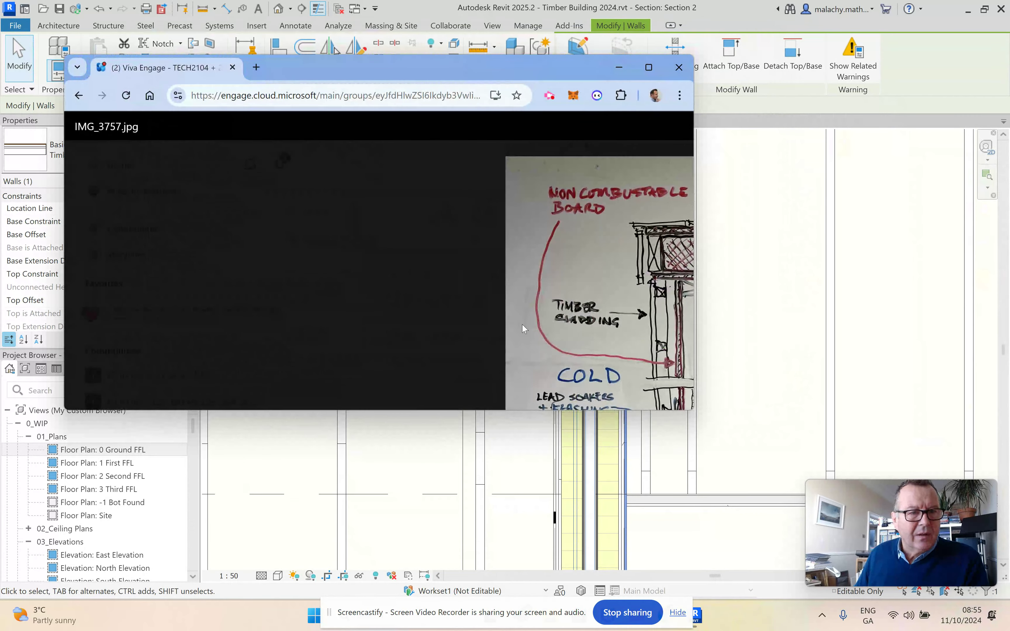
Maximize the browser to view the party wall sketch at full size, then return to Revit
{"action": "left_click", "coordinate": [654, 68]}
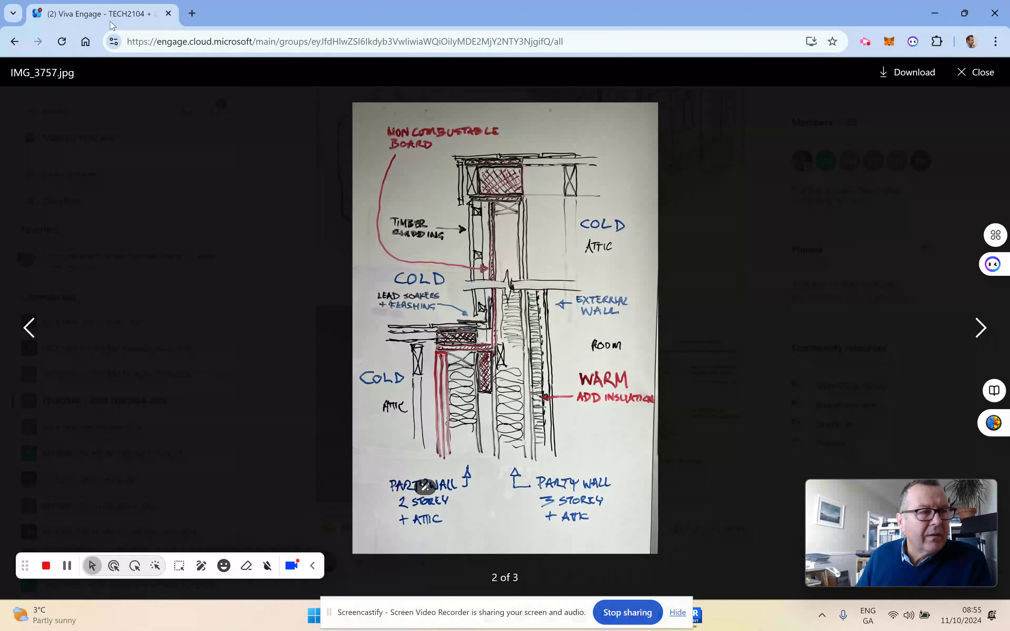
{"action": "key", "text": "alt+Tab"}
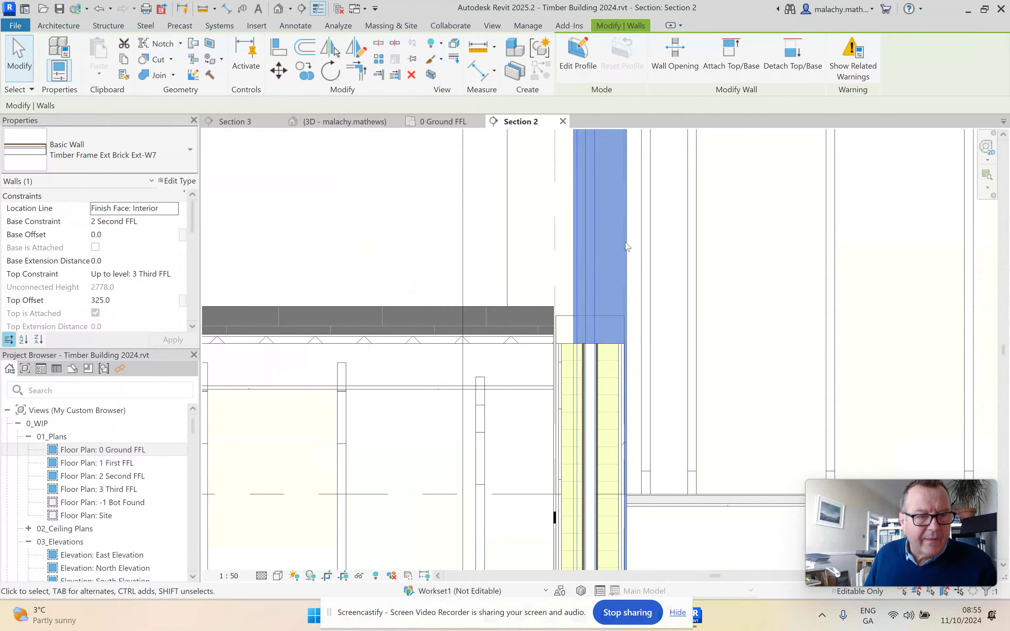
Deselect the wall, zoom out of Section 2 and switch to the Section 3 view
{"action": "left_click", "coordinate": [532, 244]}
{"action": "scroll", "coordinate": [532, 244], "scroll_direction": "down", "scroll_amount": 1}
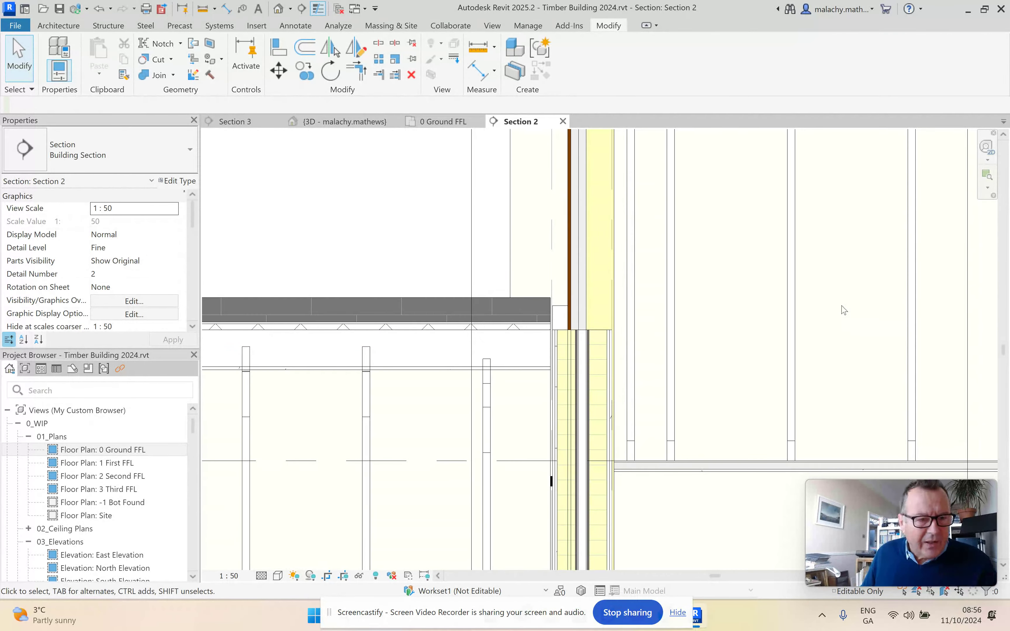
{"action": "scroll", "coordinate": [851, 313], "scroll_direction": "down", "scroll_amount": 6}
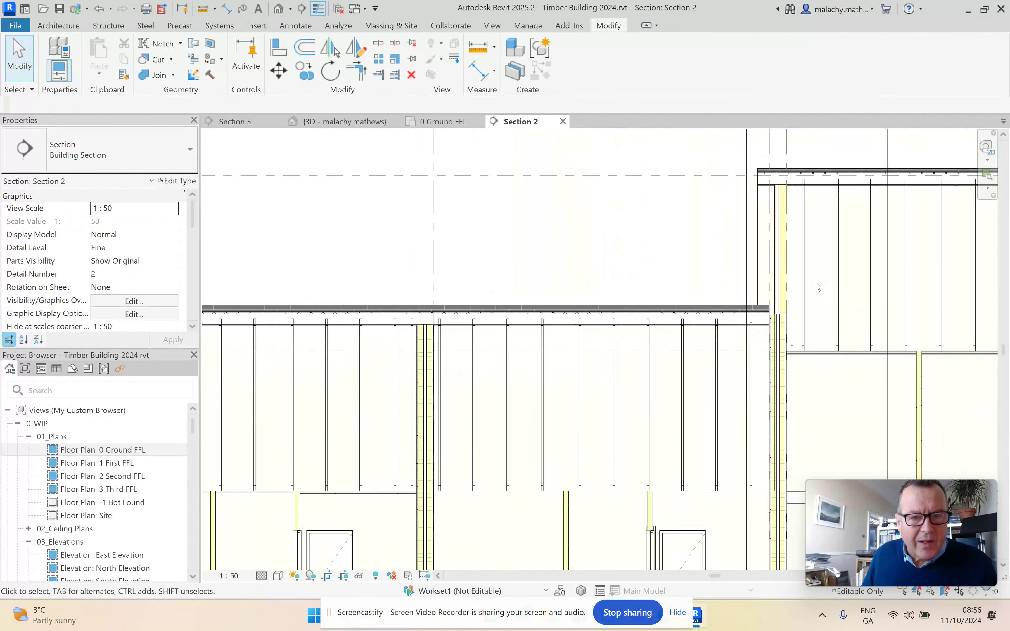
{"action": "left_click", "coordinate": [235, 121]}
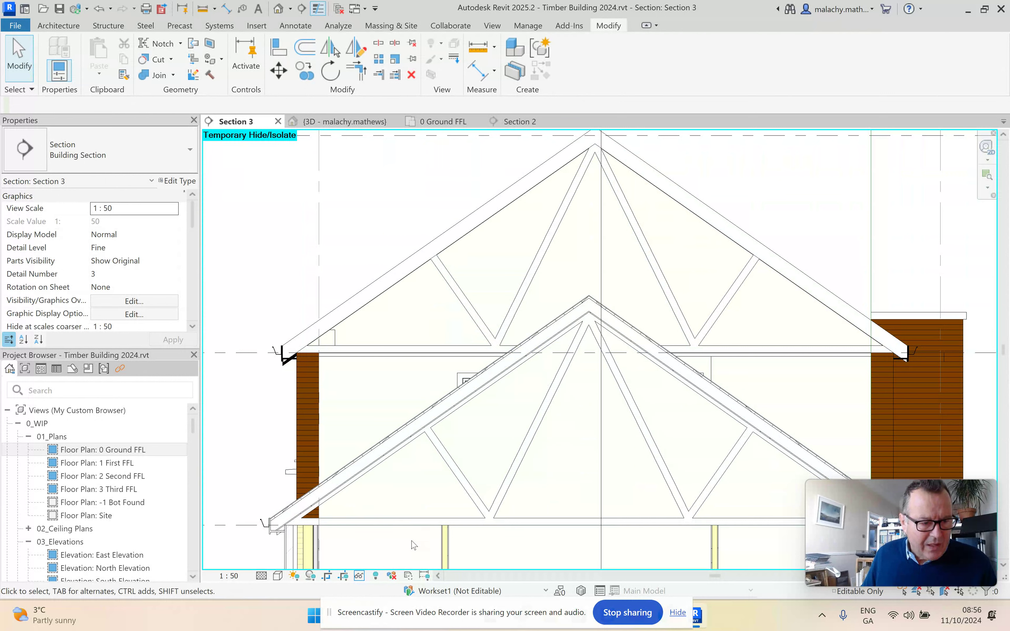
Restore hidden elements, Tab-select the party wall and start Edit Profile, dismissing the attachments notice
{"action": "left_click", "coordinate": [359, 575]}
{"action": "left_click", "coordinate": [397, 564]}
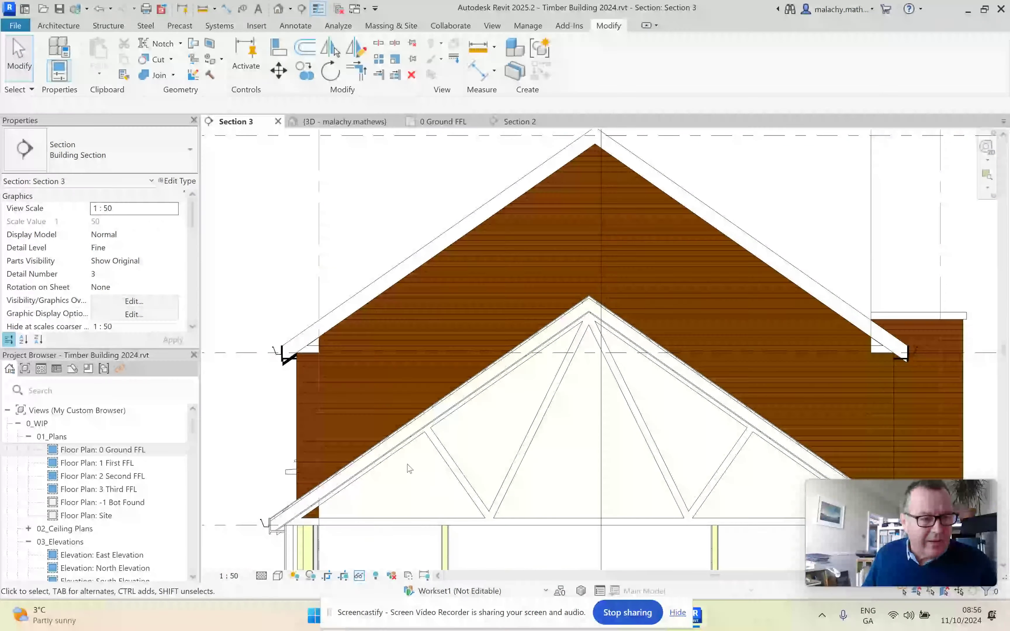
{"action": "key", "text": "Tab"}
{"action": "left_click", "coordinate": [435, 257]}
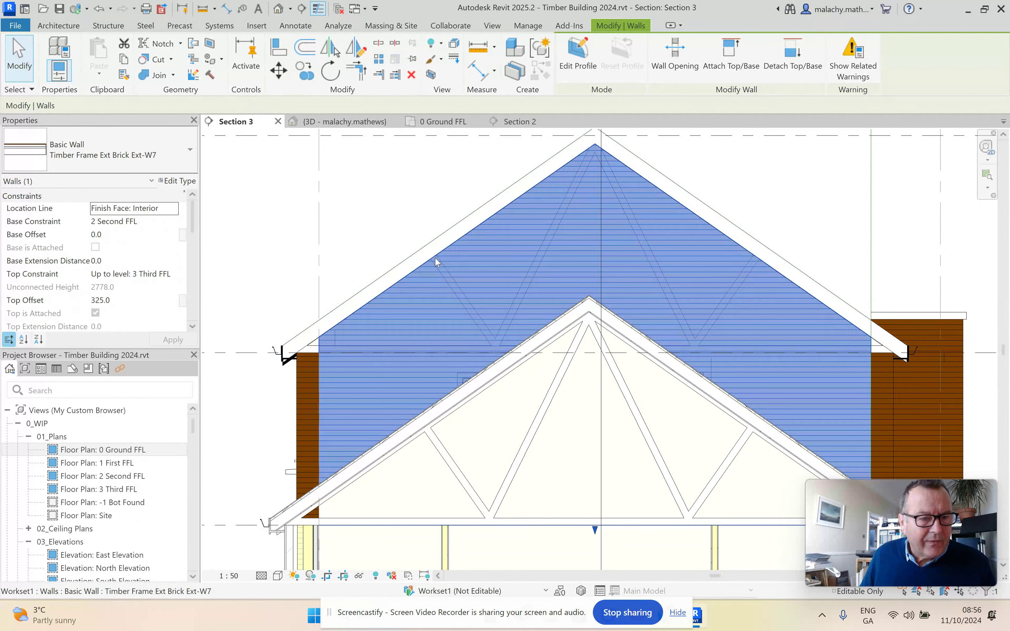
{"action": "left_click", "coordinate": [578, 53]}
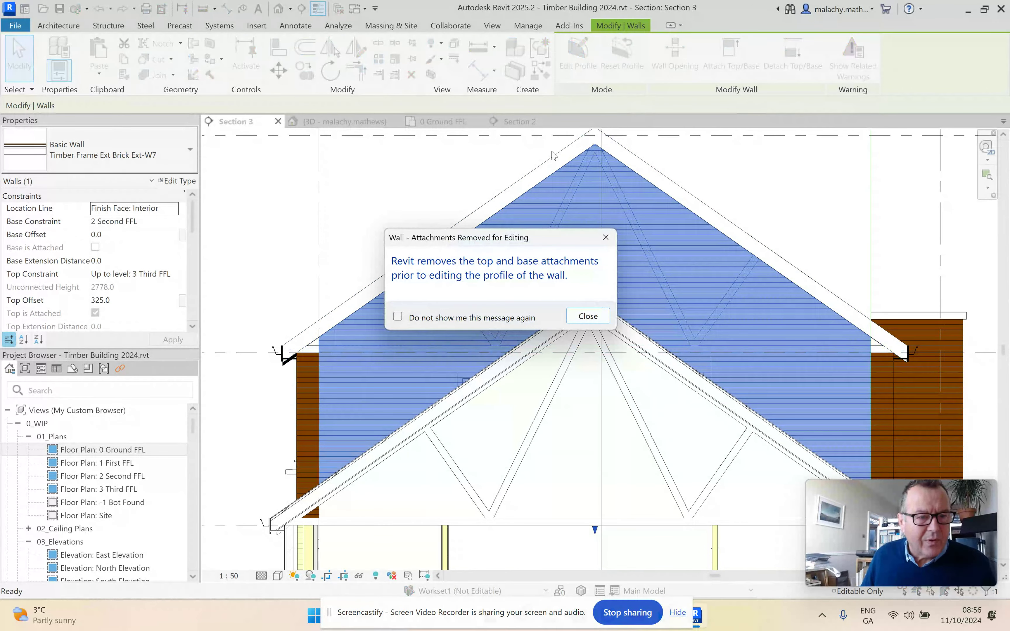
{"action": "left_click", "coordinate": [588, 316]}
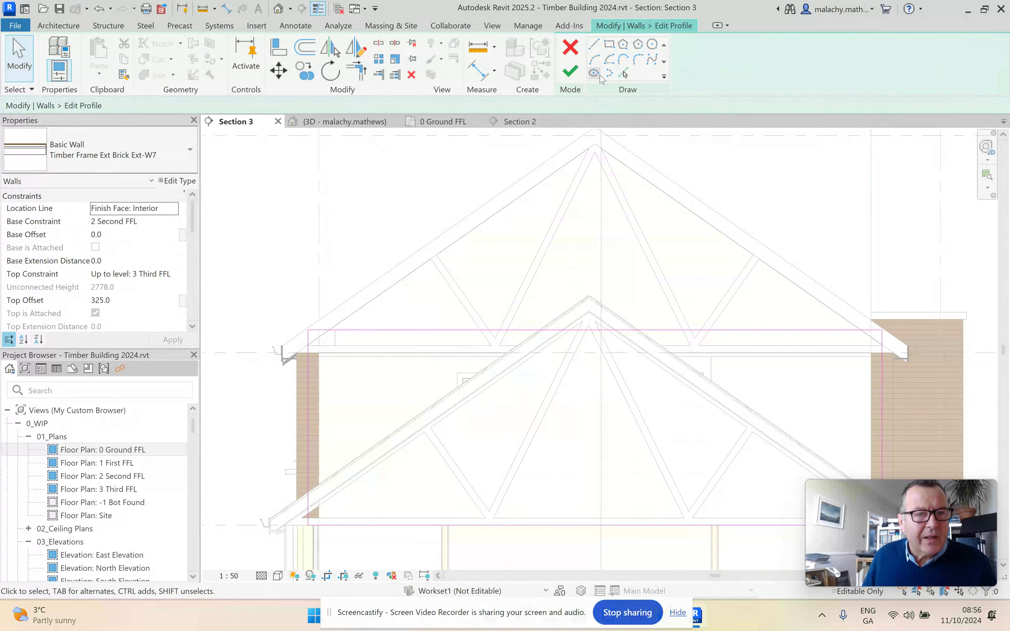
Pick the lower roof's left and right pitches into the profile sketch
{"action": "left_click", "coordinate": [623, 76]}
{"action": "left_click", "coordinate": [563, 313]}
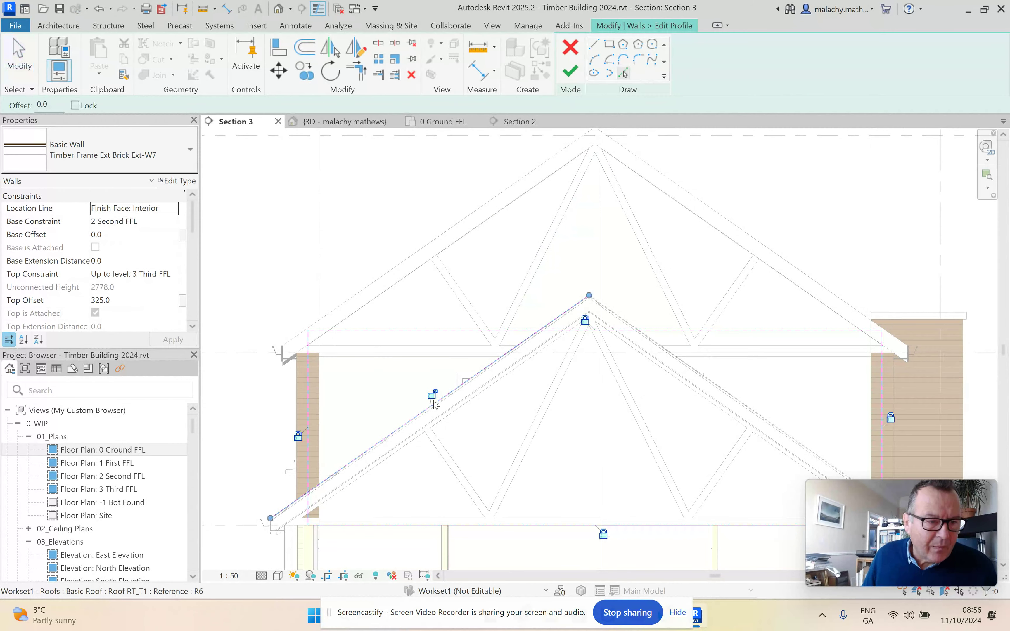
{"action": "left_click", "coordinate": [695, 374]}
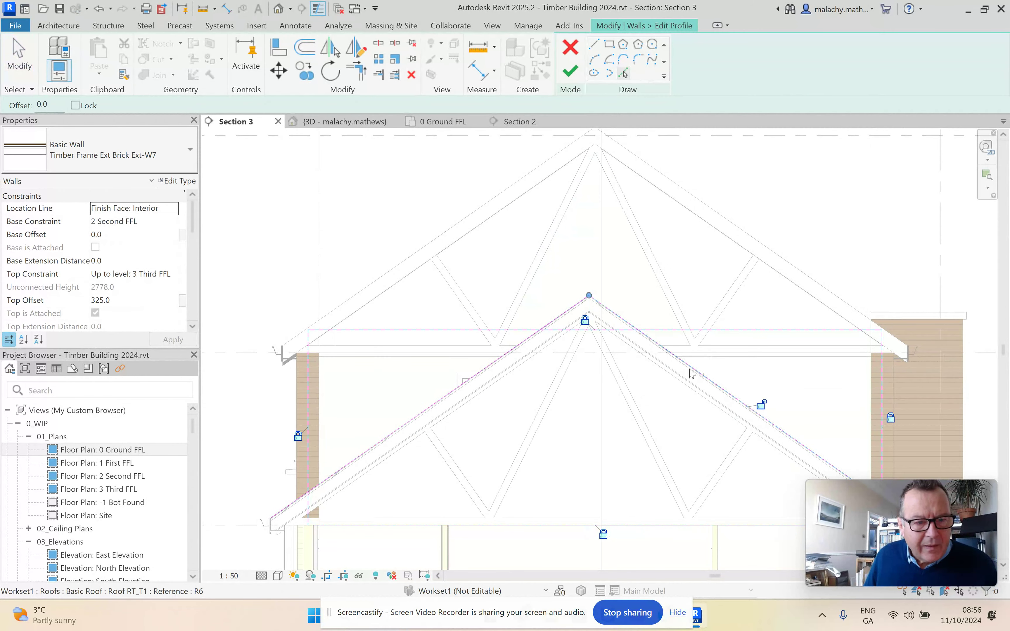
{"action": "left_click", "coordinate": [397, 285]}
{"action": "left_click", "coordinate": [747, 256]}
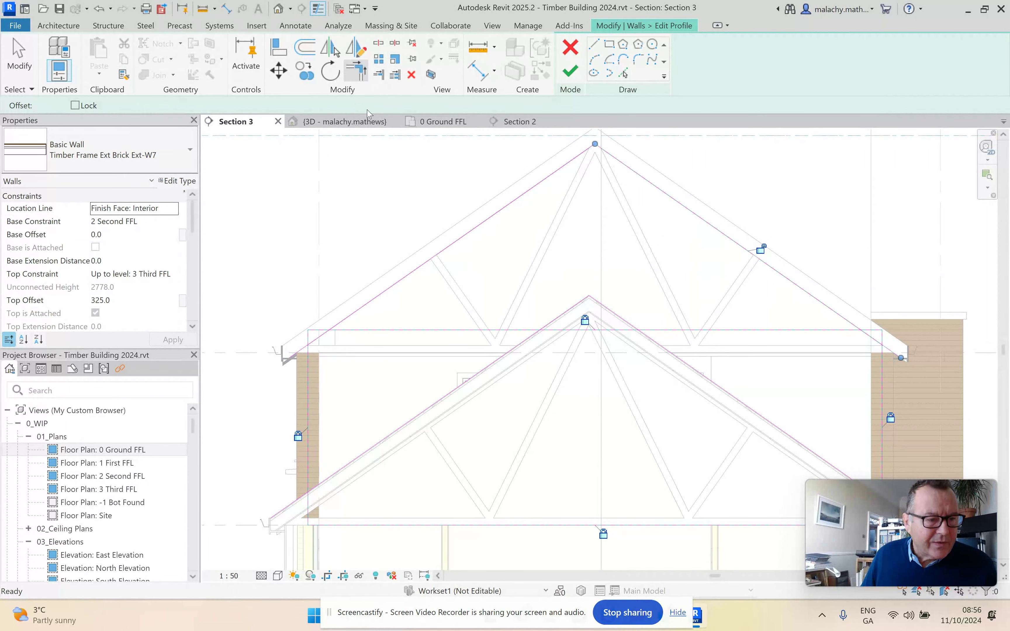
Trim/extend the profile sketch lines to corners along the roof pitches
{"action": "left_click", "coordinate": [355, 70]}
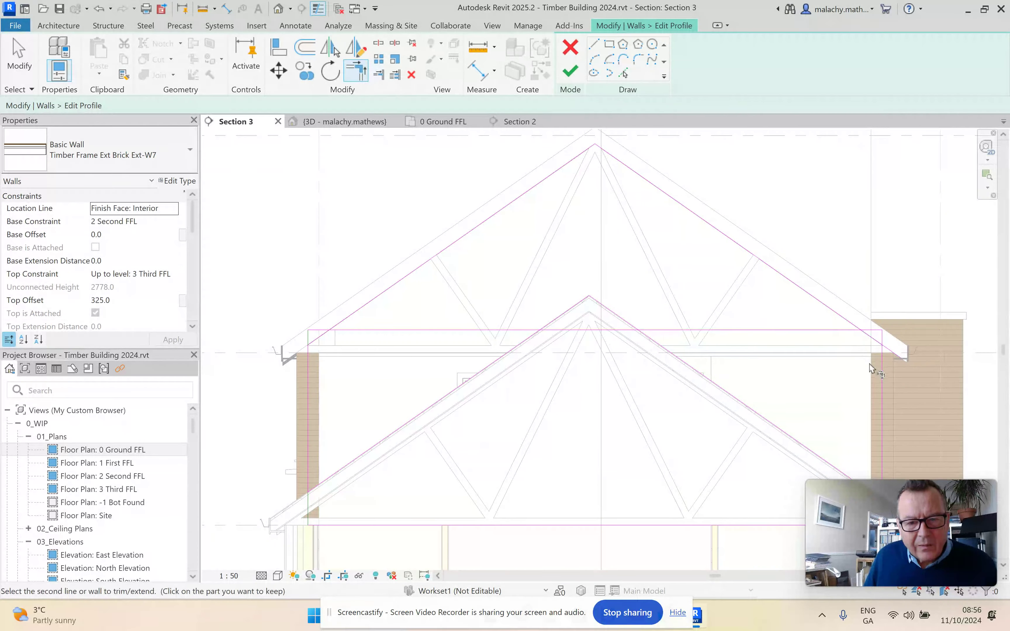
{"action": "scroll", "coordinate": [685, 351], "scroll_direction": "down", "scroll_amount": 3}
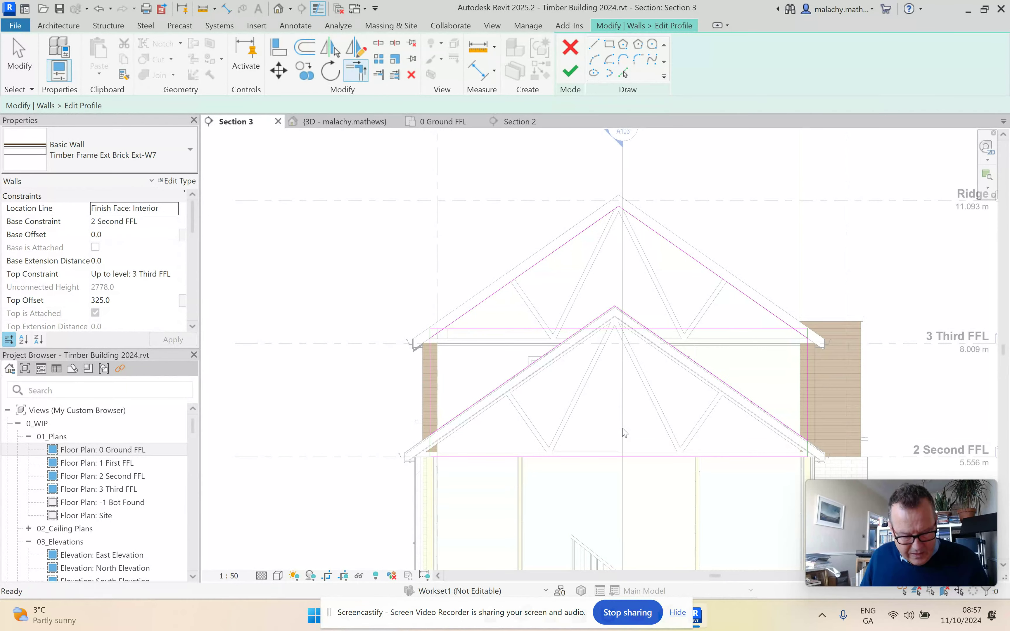
{"action": "key", "text": "Escape"}
Drag the profile's bottom edge upward and finish the profile edit
{"action": "left_click", "coordinate": [611, 457]}
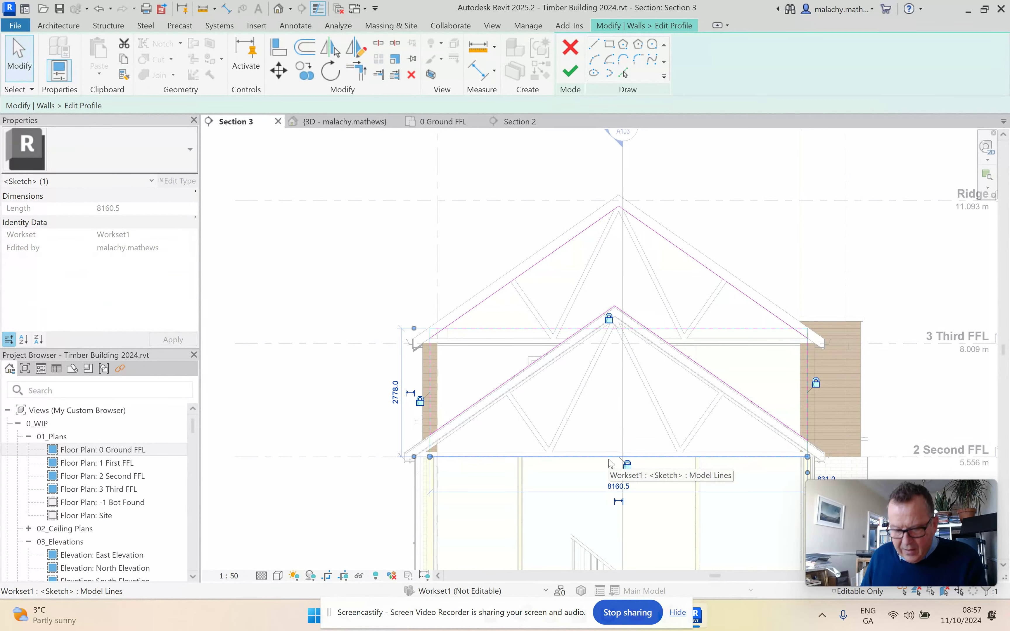
{"action": "left_click_drag", "start_coordinate": [609, 459], "coordinate": [531, 328]}
{"action": "key", "text": "Escape"}
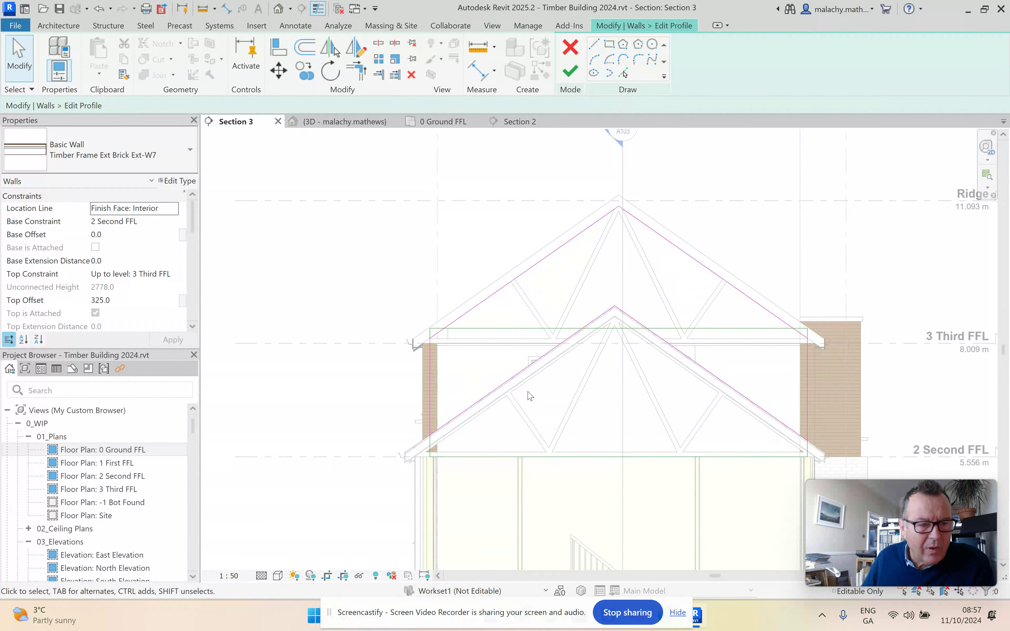
{"action": "left_click", "coordinate": [571, 73]}
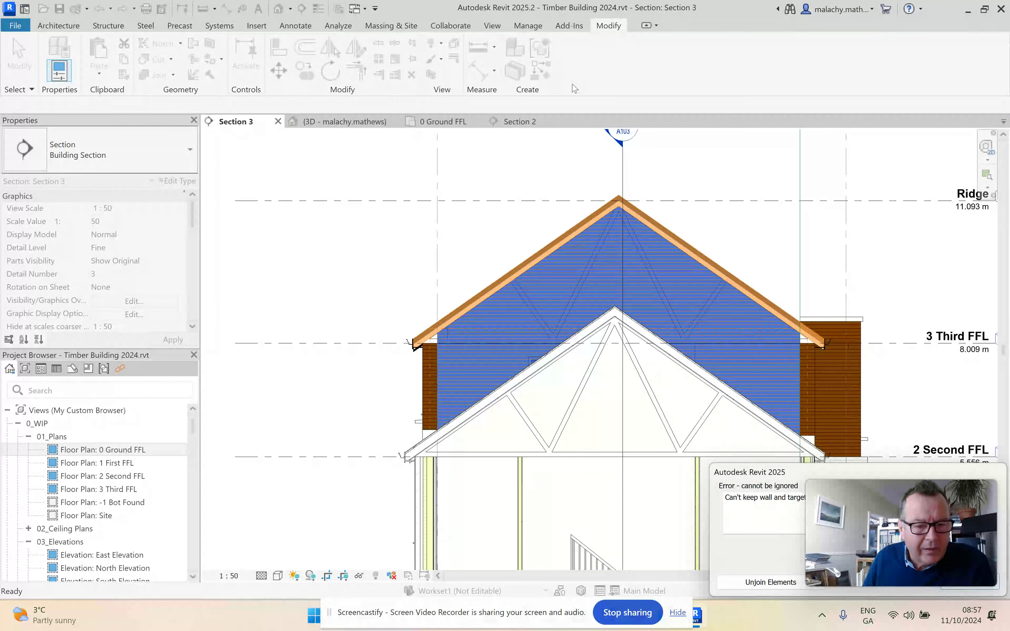
Unjoin the wall from the roof to clear the error, close the Teams notice, and zoom out to grids 2–7
{"action": "left_click", "coordinate": [771, 582]}
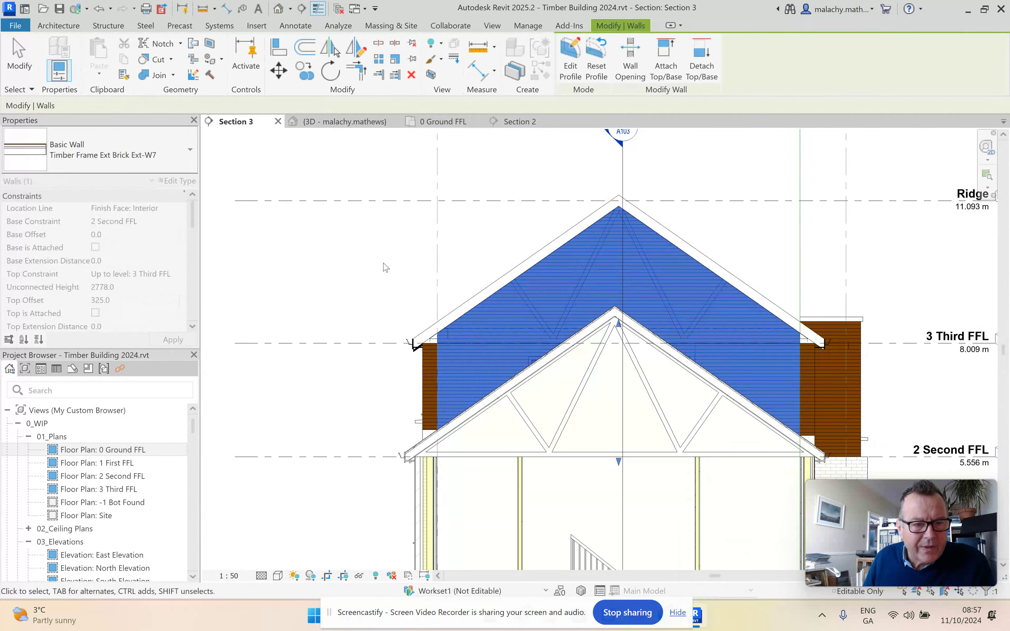
{"action": "left_click", "coordinate": [355, 256]}
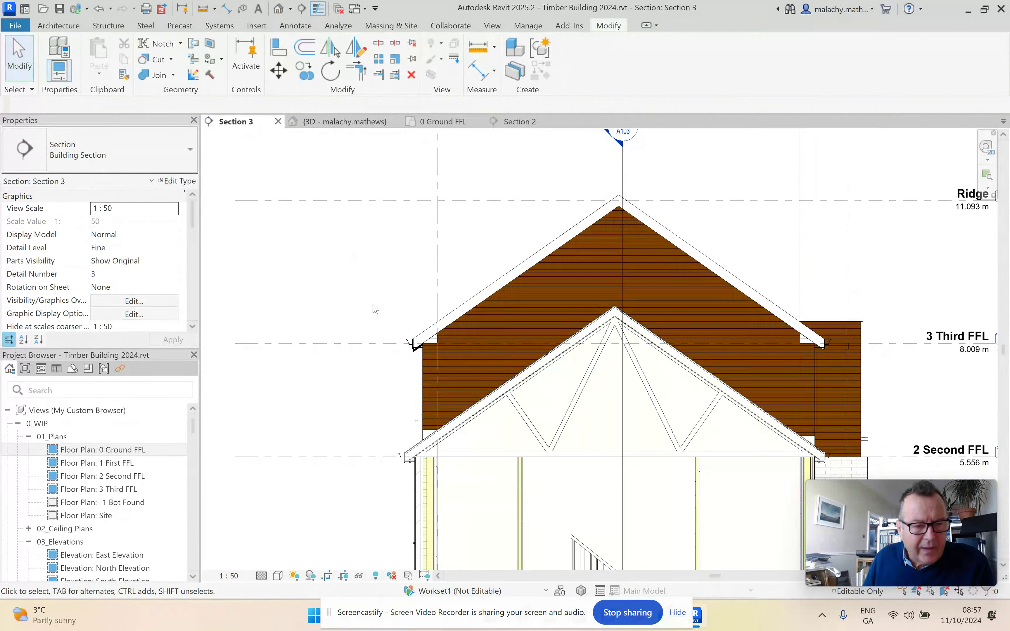
{"action": "left_click", "coordinate": [519, 121]}
{"action": "scroll", "coordinate": [742, 292], "scroll_direction": "up", "scroll_amount": 2}
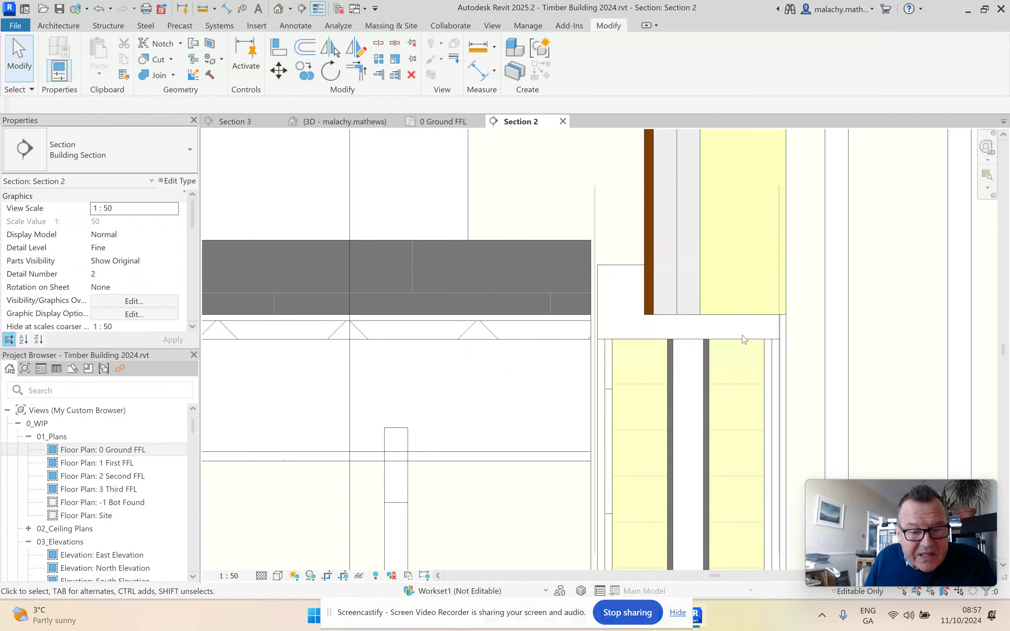
{"action": "scroll", "coordinate": [743, 339], "scroll_direction": "down", "scroll_amount": 4}
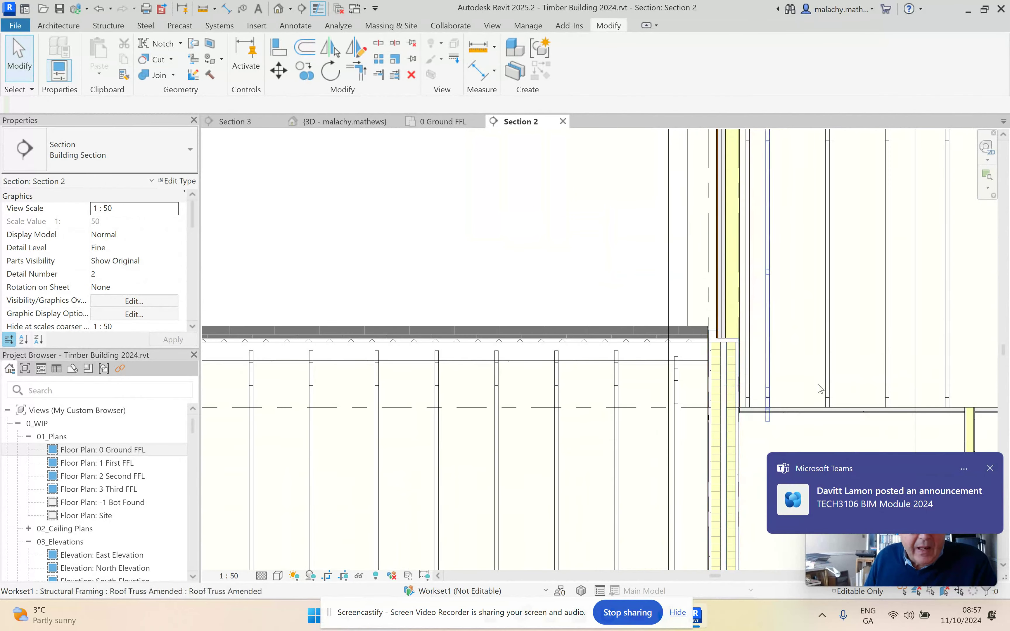
{"action": "left_click", "coordinate": [990, 473]}
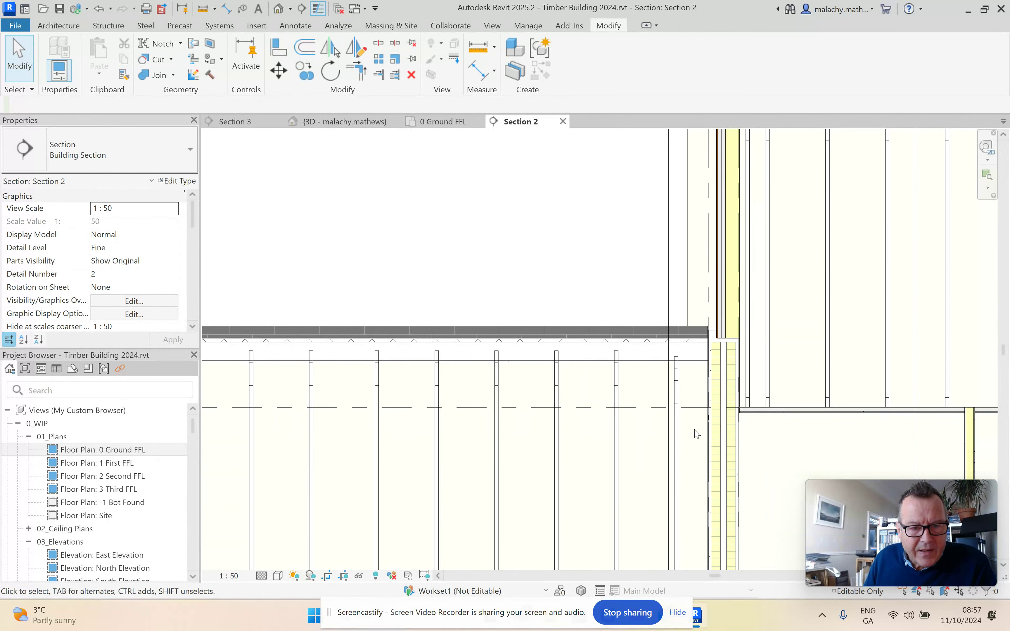
{"action": "scroll", "coordinate": [630, 361], "scroll_direction": "down", "scroll_amount": 3}
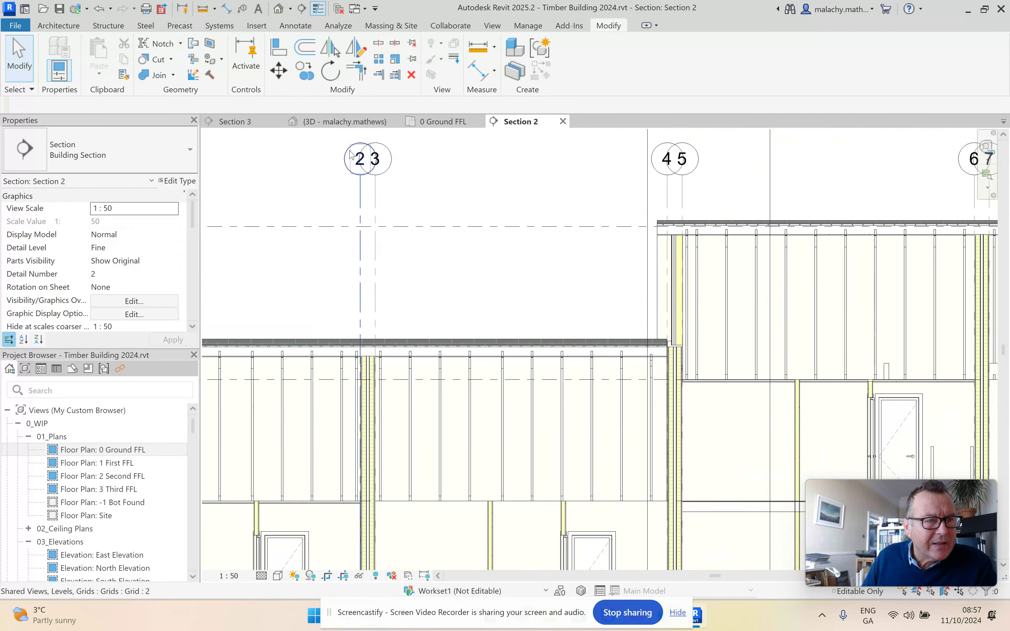
In the 3D view, reset Temporary Hide/Isolate and zoom to inspect the reshaped gable and roof eaves
{"action": "left_click", "coordinate": [349, 123]}
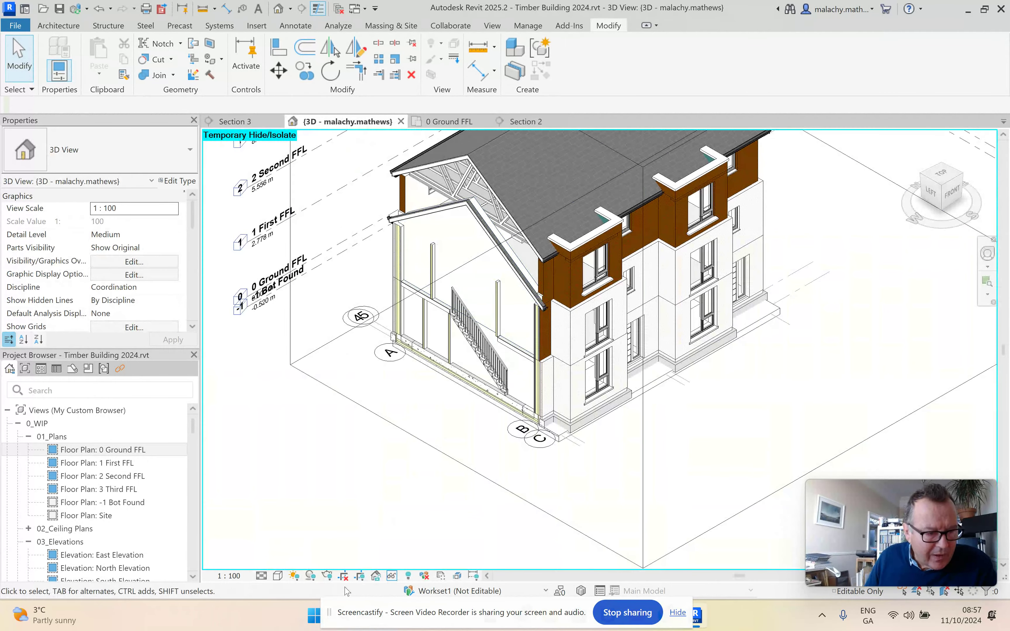
{"action": "left_click", "coordinate": [392, 577]}
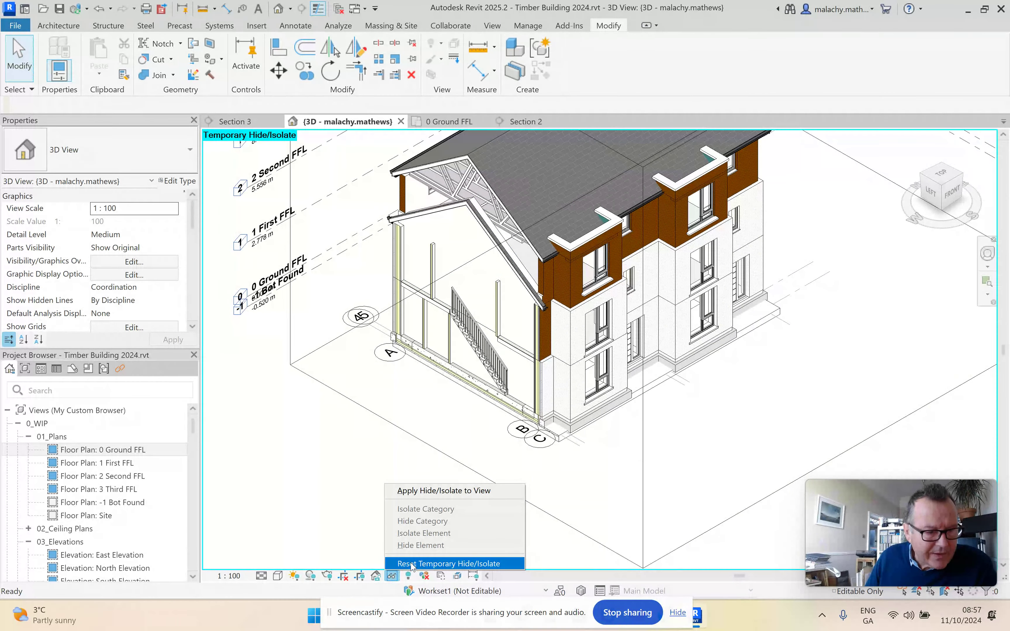
{"action": "left_click", "coordinate": [411, 563]}
{"action": "scroll", "coordinate": [488, 283], "scroll_direction": "up", "scroll_amount": 5}
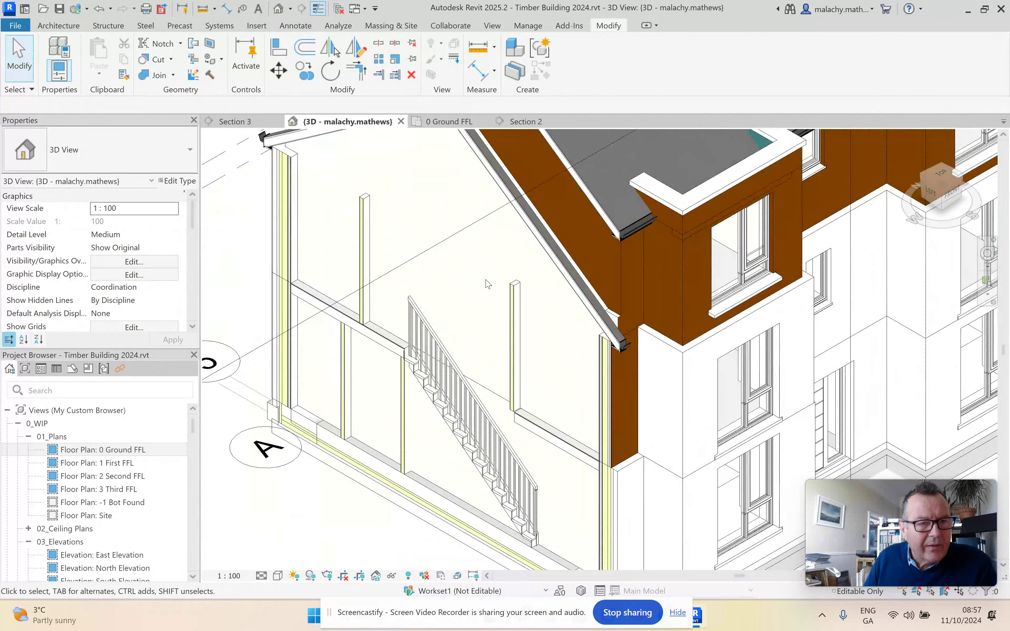
{"action": "scroll", "coordinate": [505, 299], "scroll_direction": "down", "scroll_amount": 3}
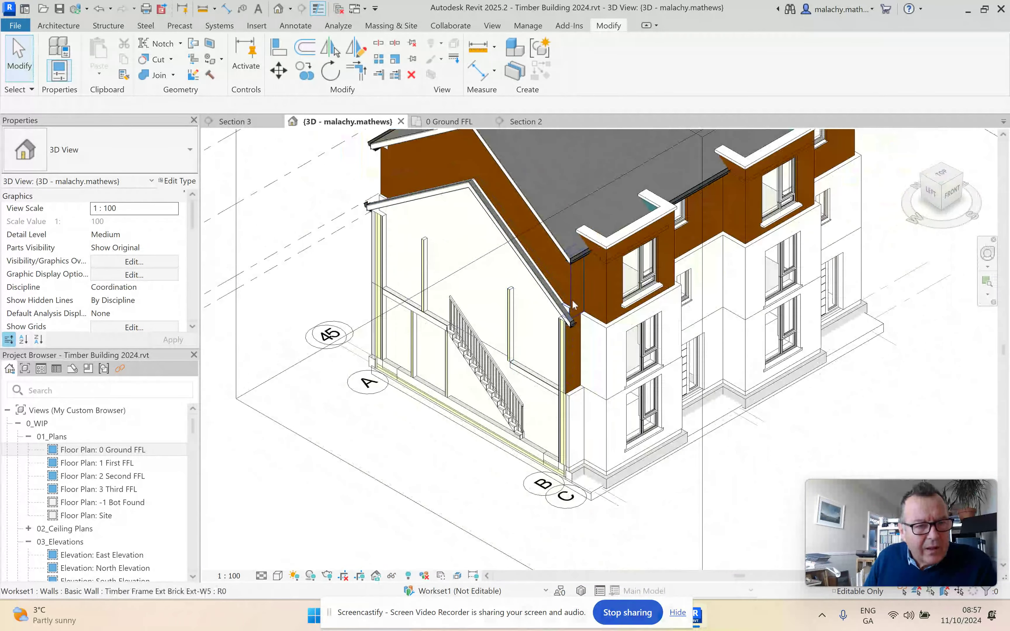
{"action": "scroll", "coordinate": [557, 305], "scroll_direction": "up", "scroll_amount": 5}
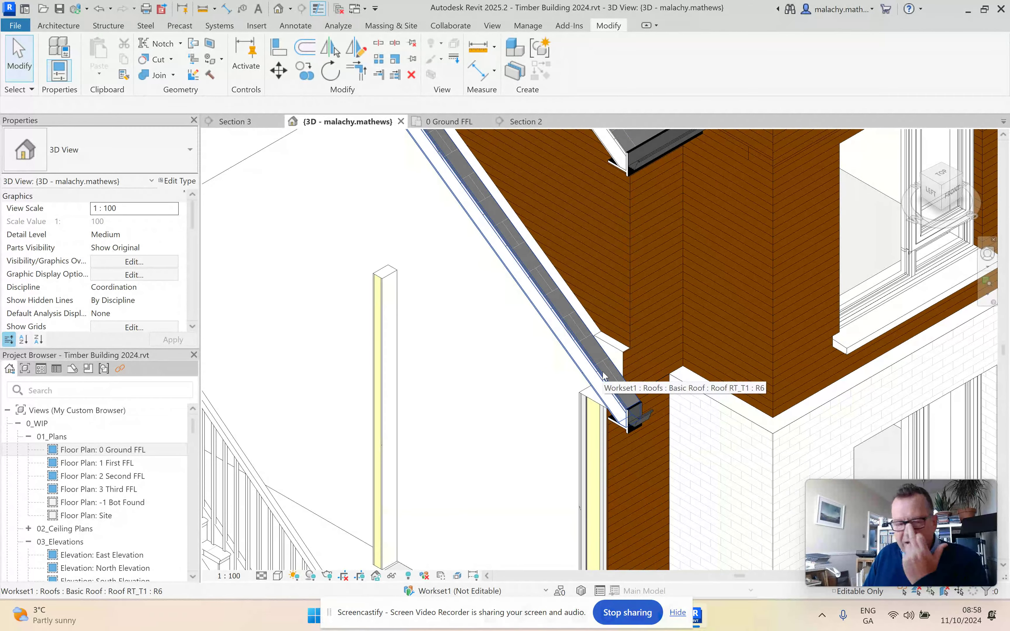
{"action": "scroll", "coordinate": [604, 376], "scroll_direction": "down", "scroll_amount": 5}
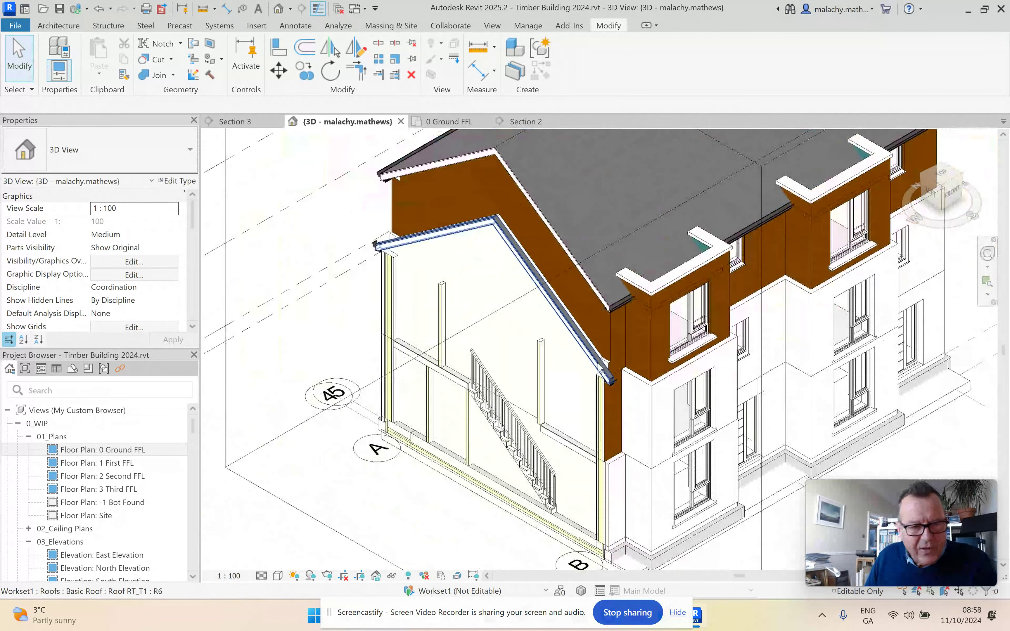
{"action": "scroll", "coordinate": [397, 259], "scroll_direction": "up", "scroll_amount": 6}
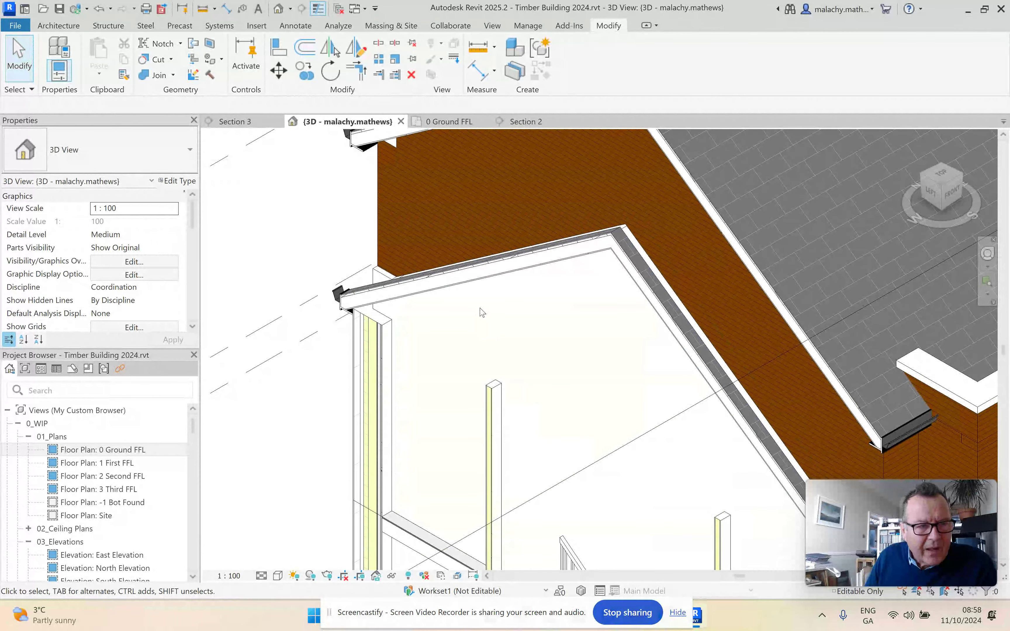
{"action": "scroll", "coordinate": [482, 313], "scroll_direction": "down", "scroll_amount": 4}
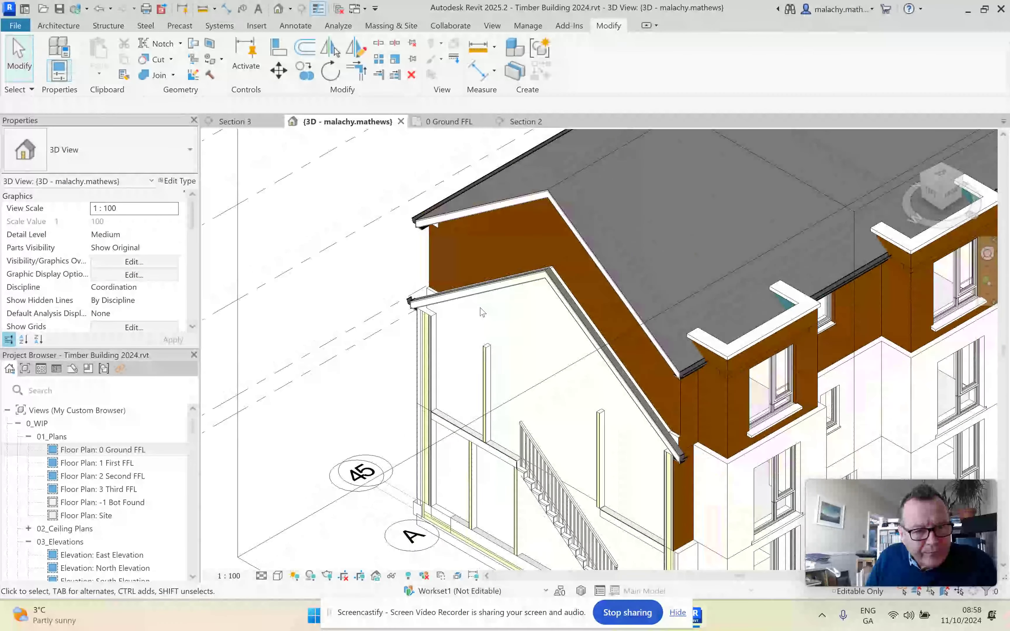
Go to Section 2, zoom to the junction and select the Timber Frame Ext Brick Ext-W7 wall
{"action": "left_click", "coordinate": [521, 124]}
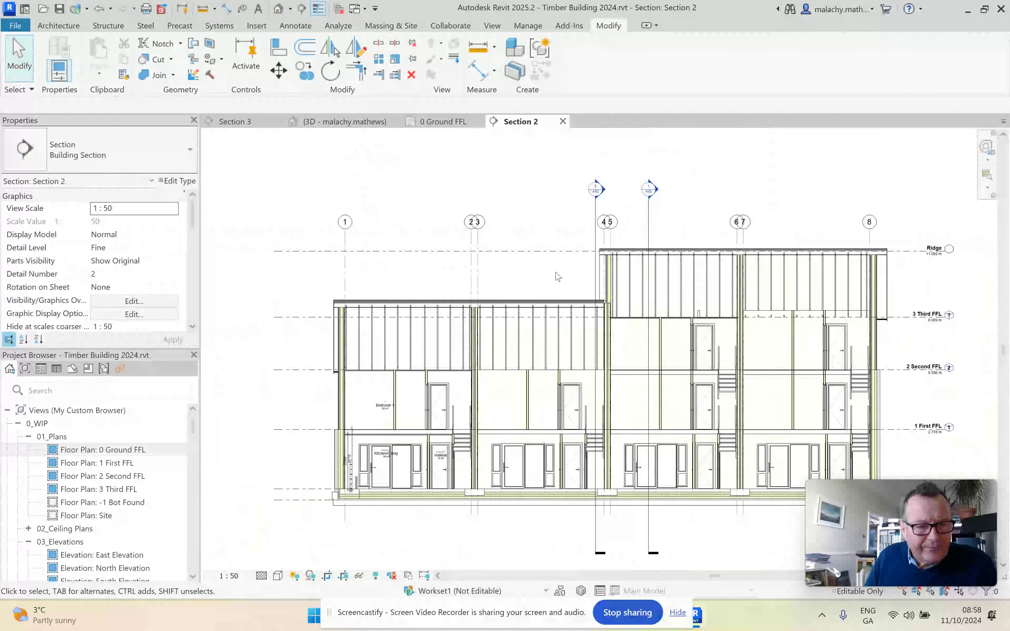
{"action": "scroll", "coordinate": [559, 277], "scroll_direction": "down", "scroll_amount": 1}
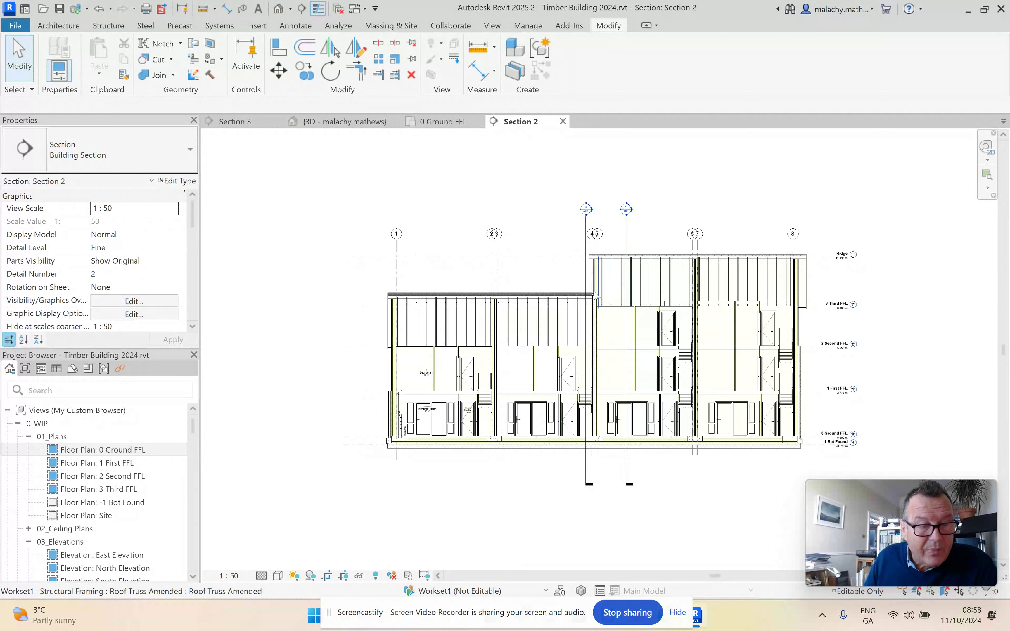
{"action": "scroll", "coordinate": [594, 295], "scroll_direction": "up", "scroll_amount": 6}
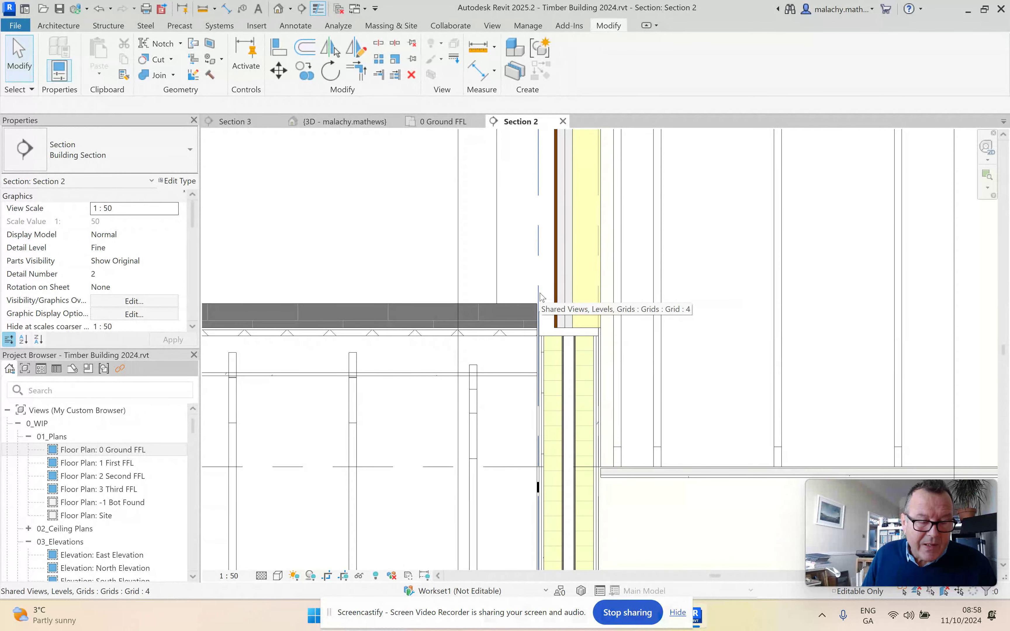
{"action": "left_click", "coordinate": [564, 288]}
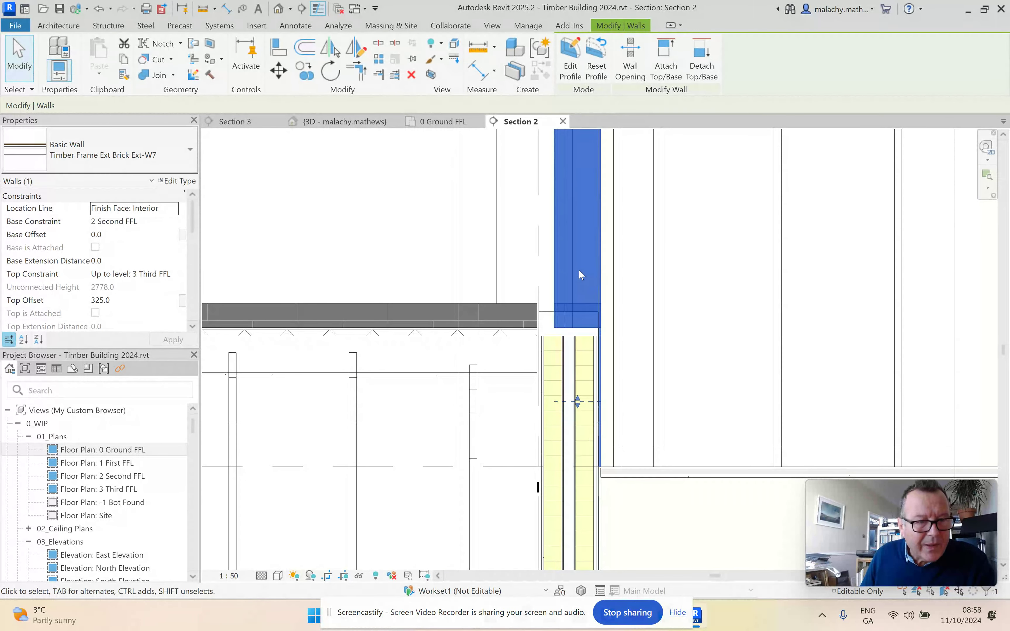
Nudge the Timber Frame Ext Brick Ext-W7 wall three increments to the left at the junction
{"action": "key", "text": "Left"}
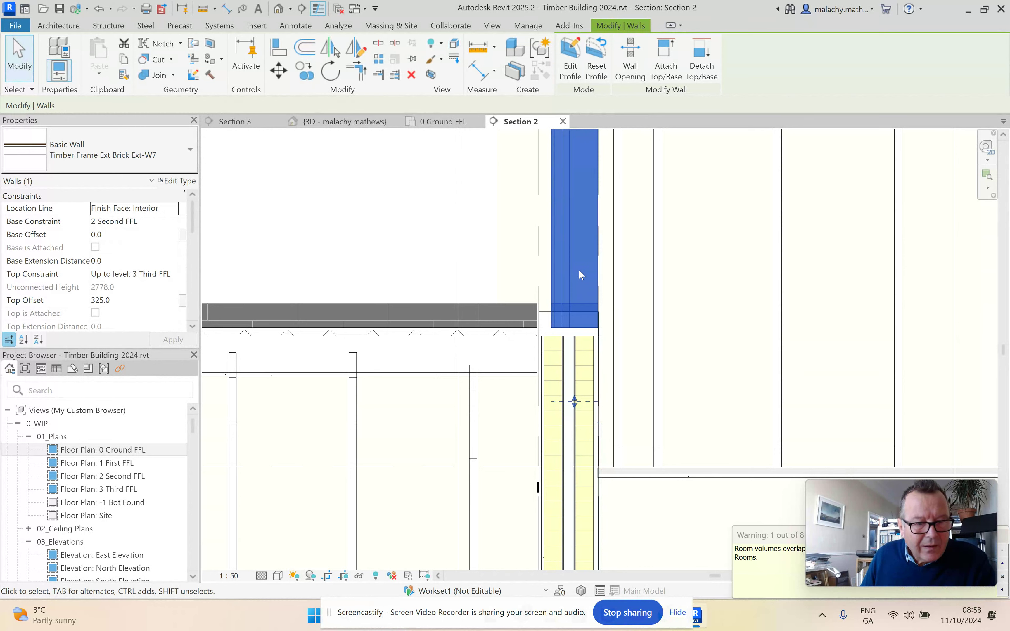
{"action": "key", "text": "Left"}
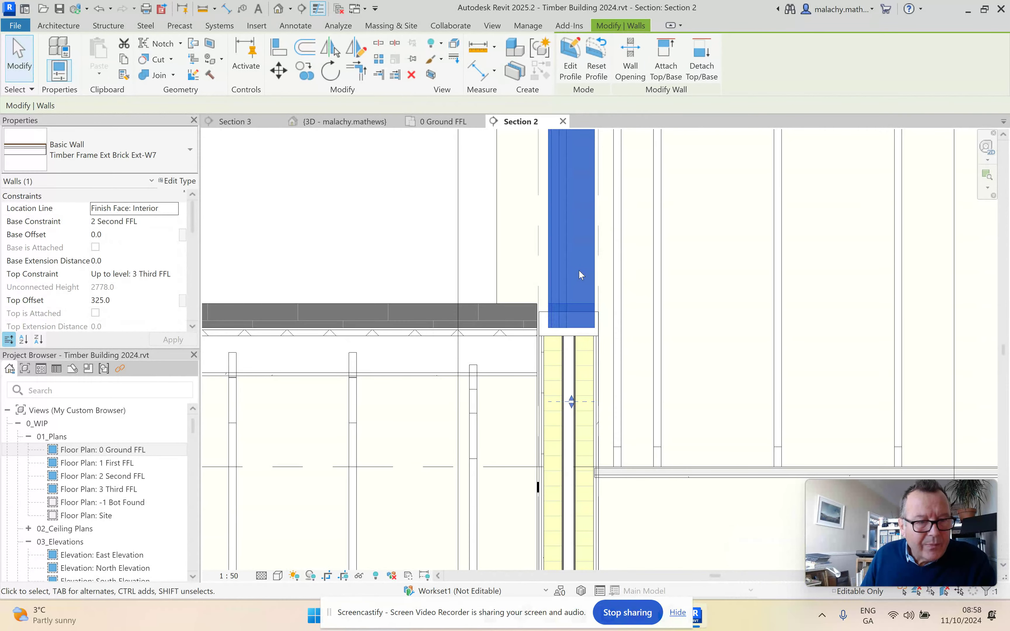
{"action": "key", "text": "Left"}
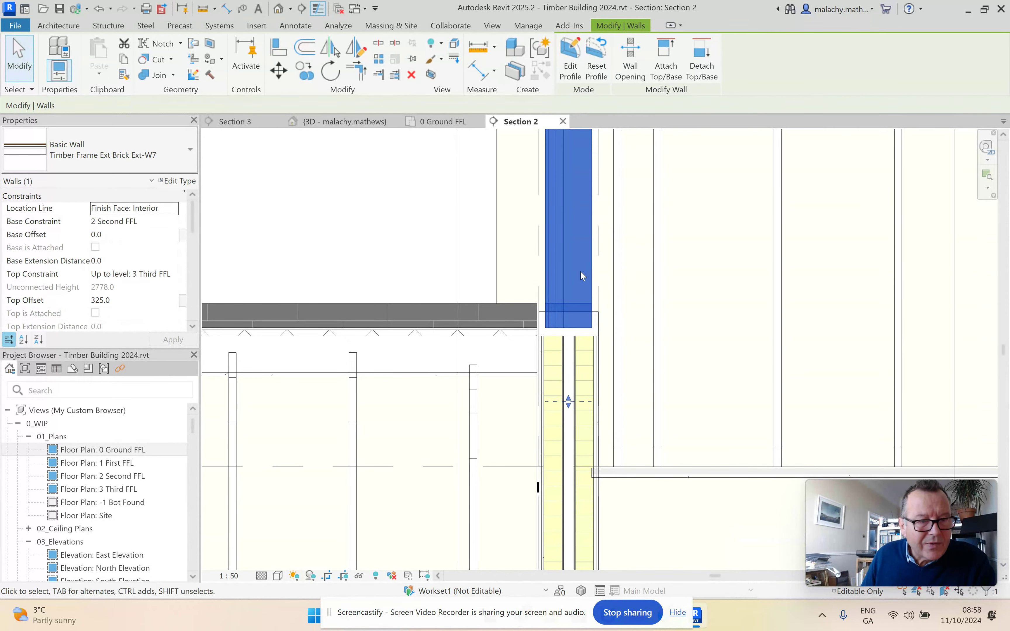
Deselect the wall and bring the Viva Engage sketch IMG_3757.jpg back over Section 2
{"action": "left_click", "coordinate": [630, 303]}
{"action": "scroll", "coordinate": [633, 288], "scroll_direction": "down", "scroll_amount": 5}
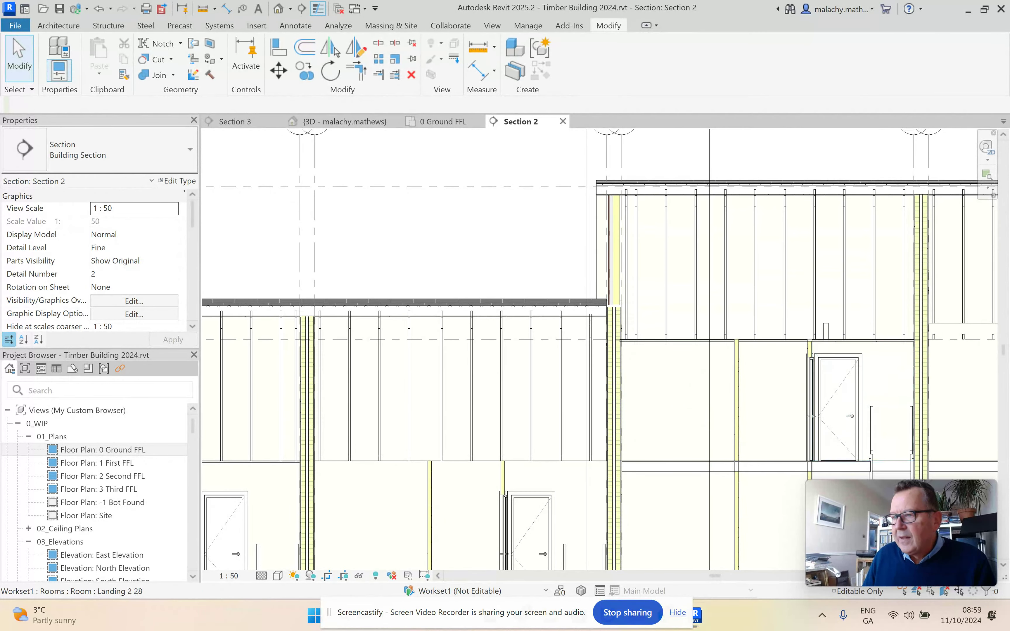
{"action": "key", "text": "alt+Tab"}
{"action": "mouse_move", "coordinate": [768, 231]}
{"action": "left_mouse_down"}
{"action": "mouse_move", "coordinate": [776, 228]}
{"action": "mouse_move", "coordinate": [495, 166]}
{"action": "left_mouse_up"}
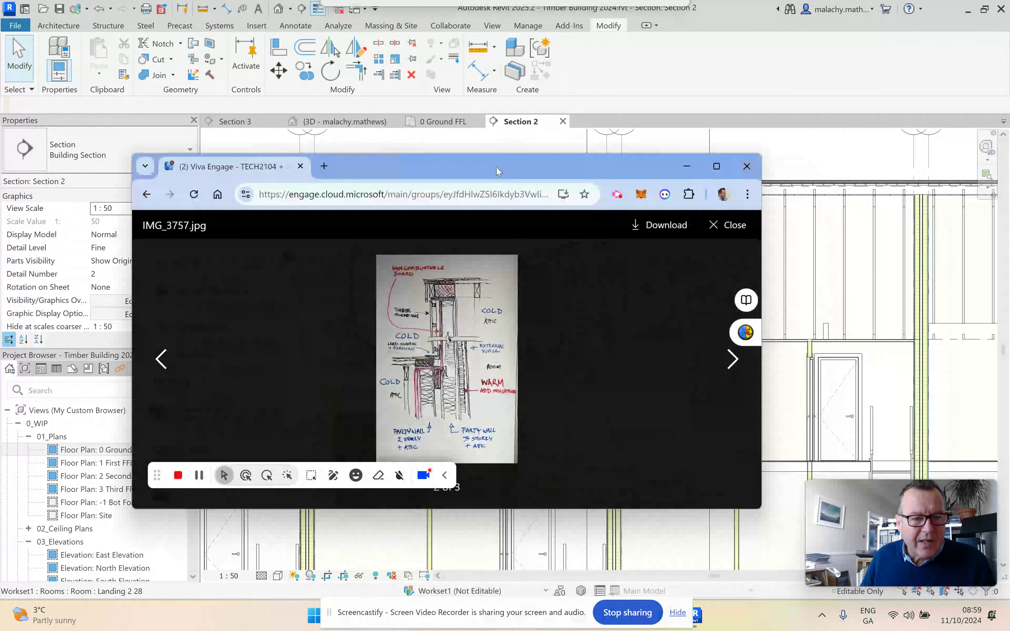
Maximize Viva Engage and page from image 4.png back to the 3D terrace sketch image 3.png
{"action": "left_click", "coordinate": [717, 167]}
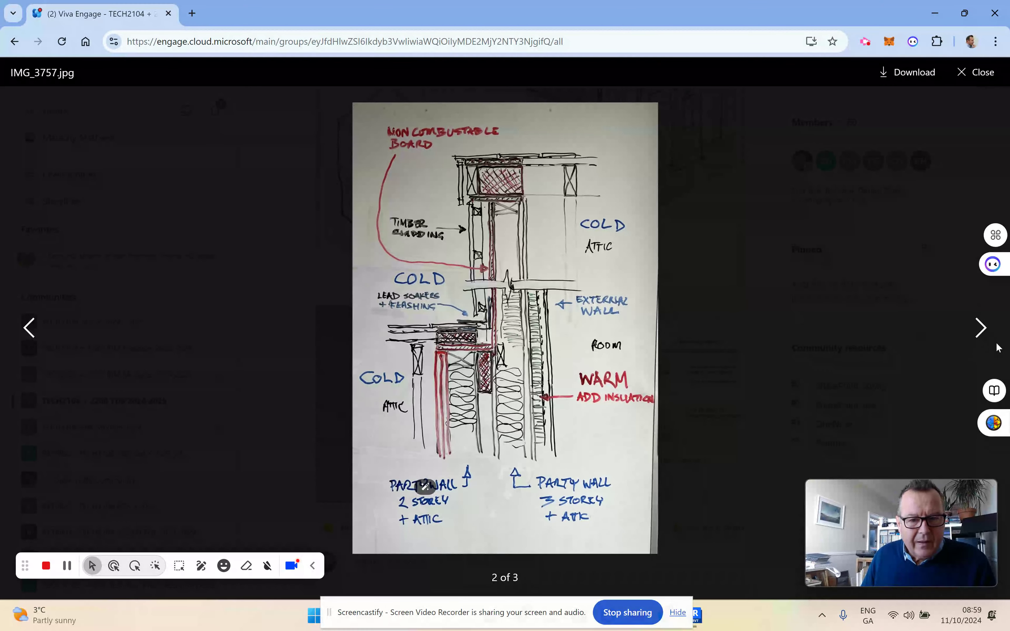
{"action": "left_click", "coordinate": [982, 329]}
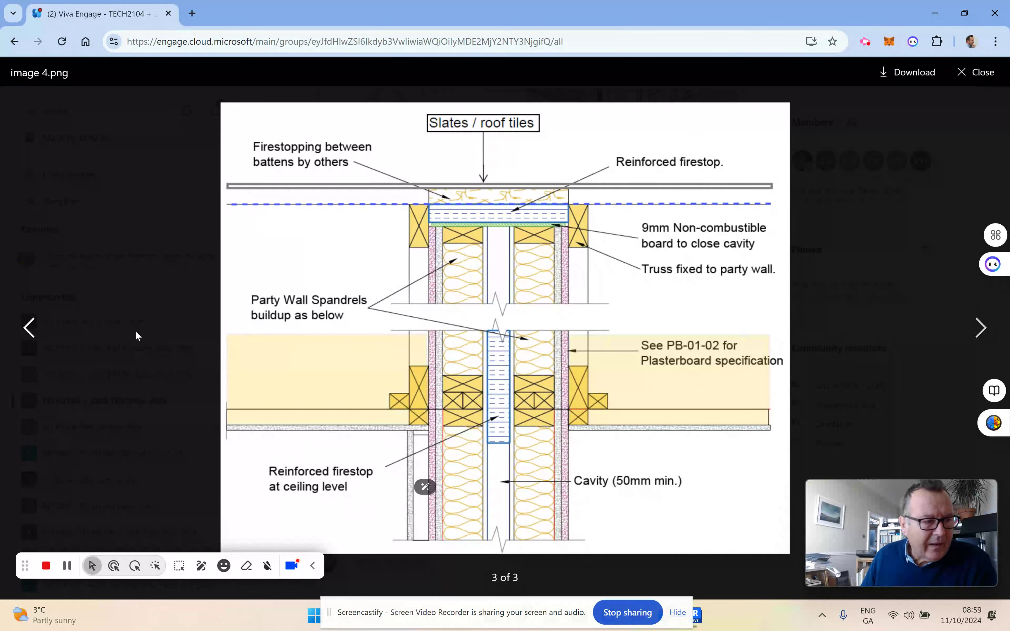
{"action": "left_click", "coordinate": [31, 328]}
{"action": "left_click", "coordinate": [31, 327]}
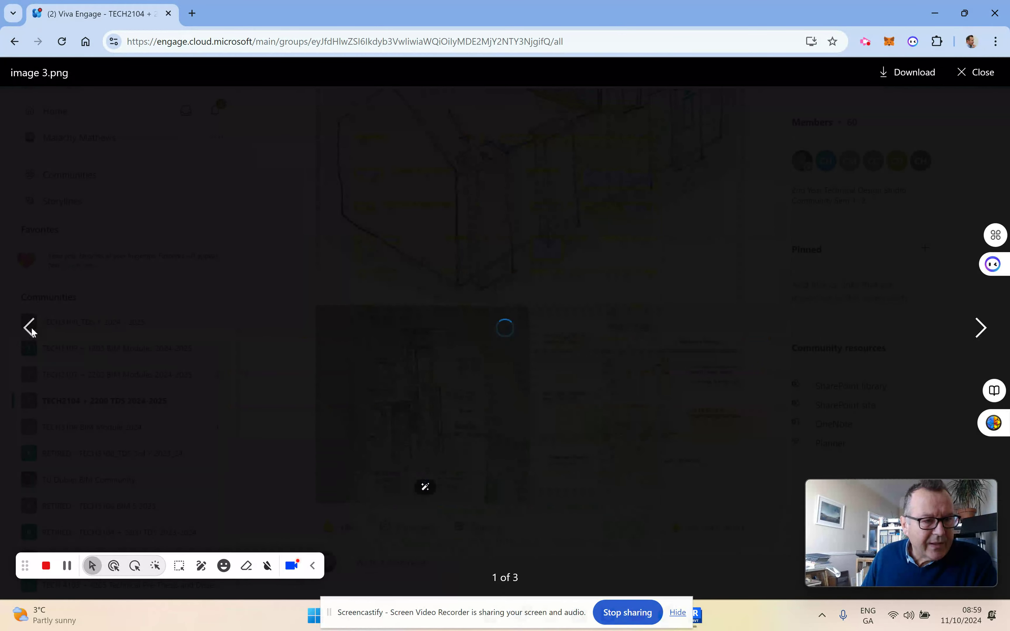